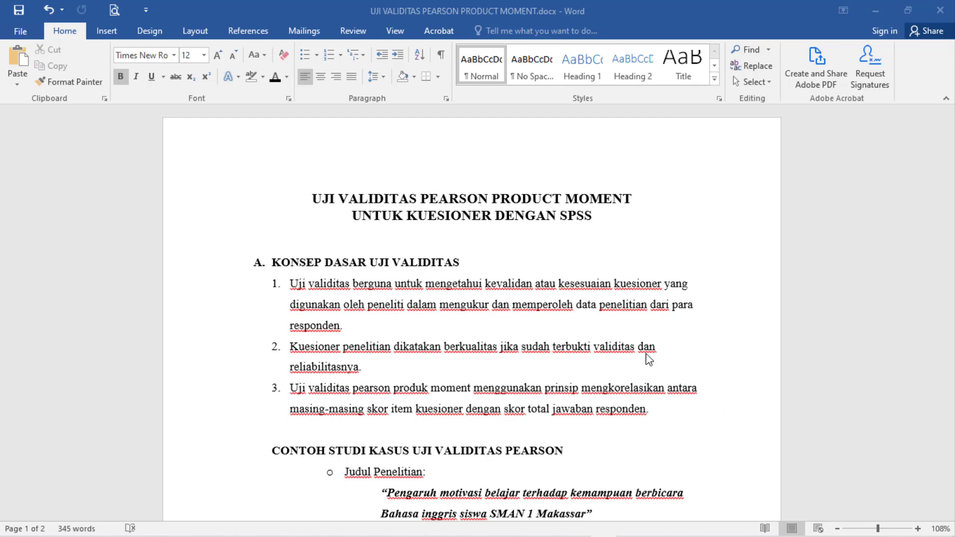
- Read the validity test concepts, the Pearson case study with its Likert scoring, and the procedure outline in the Word document
scroll(432, 238, "down", 3)
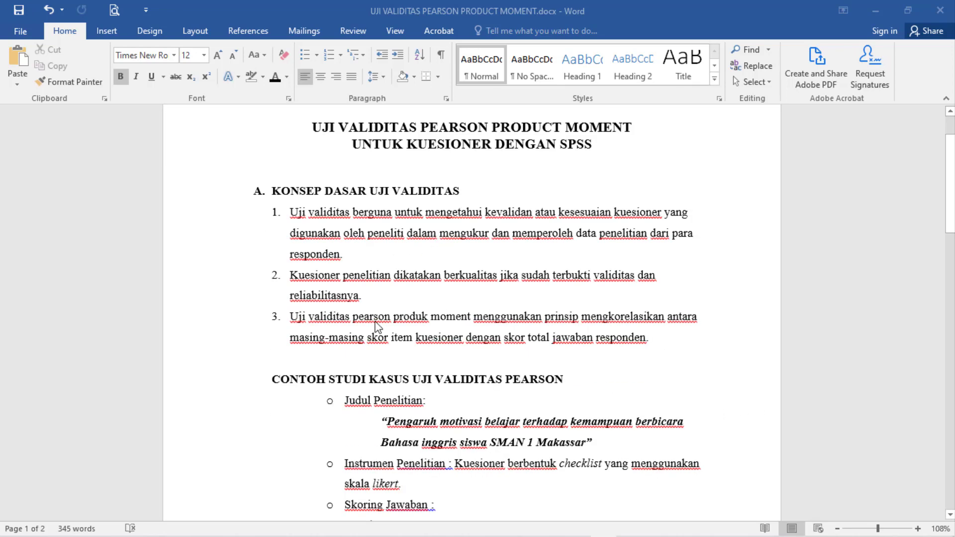
scroll(340, 243, "down", 4)
scroll(339, 241, "down", 5)
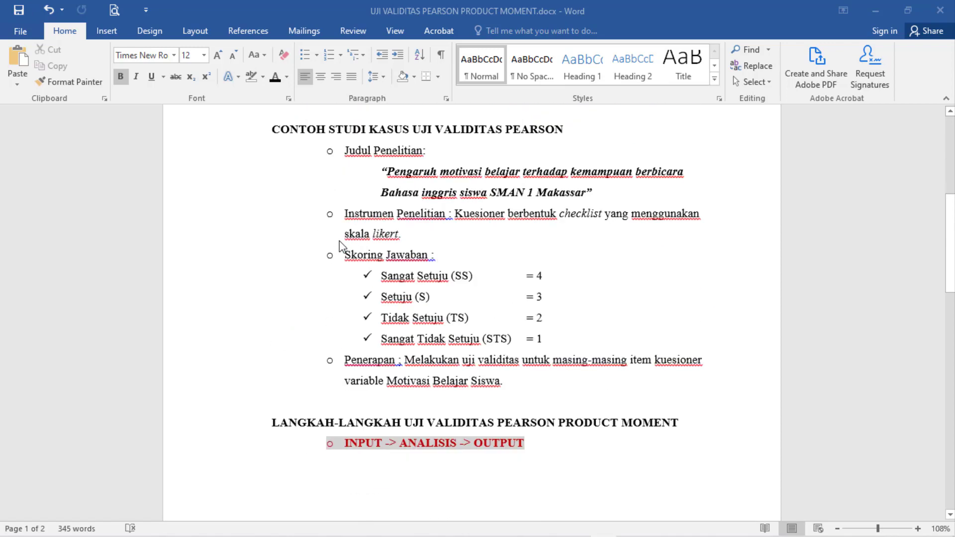
scroll(341, 250, "up", 4)
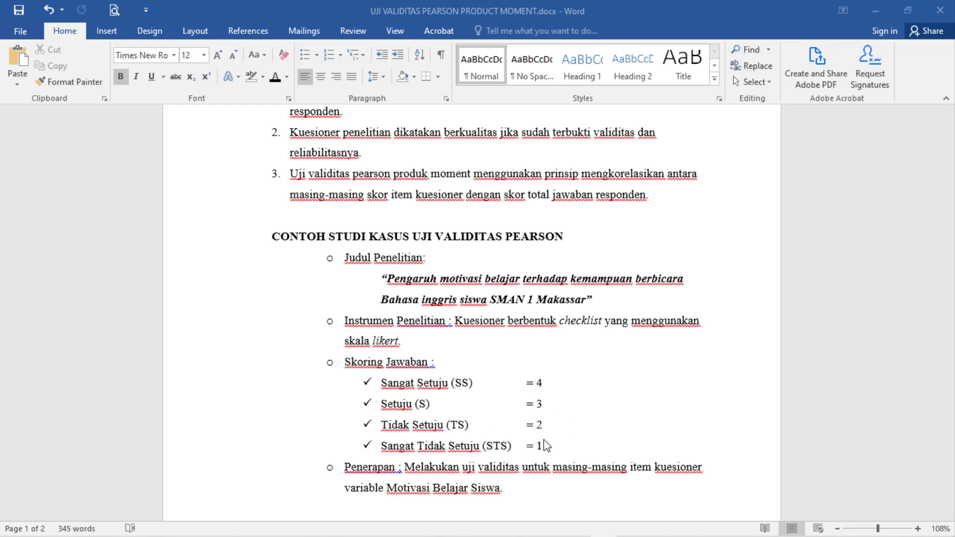
scroll(459, 347, "down", 3)
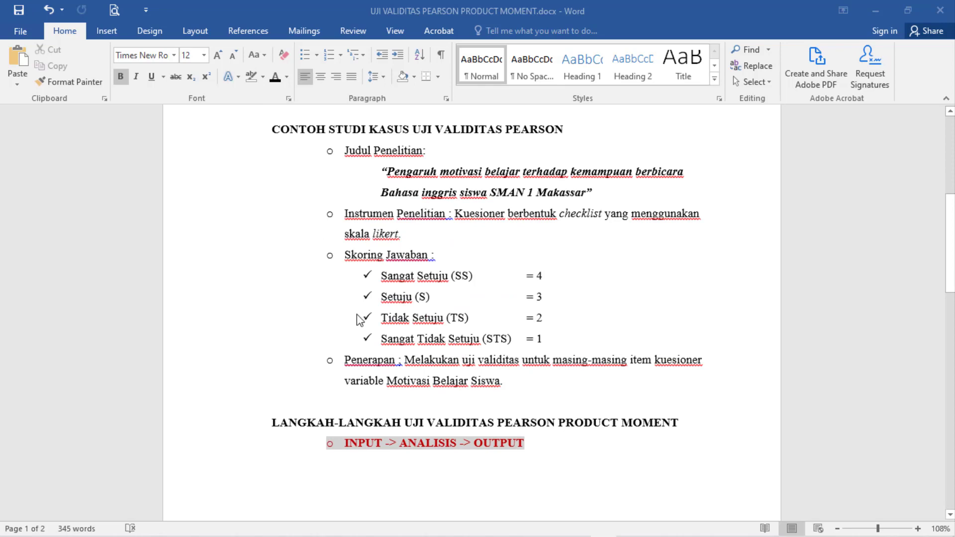
scroll(363, 328, "up", 1)
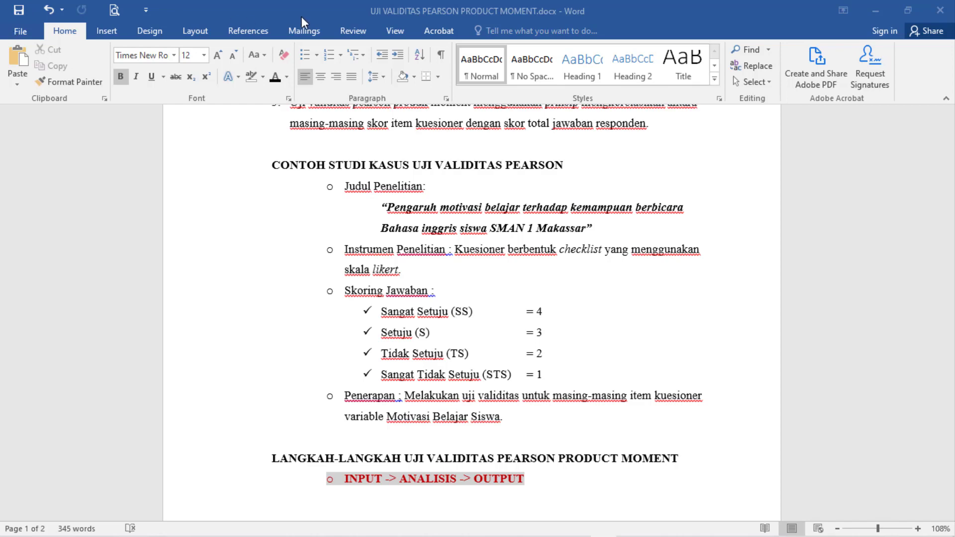
- Switch to the Excel workbook holding the Motivasi Belajar questionnaire data and maximize its window
key("super")
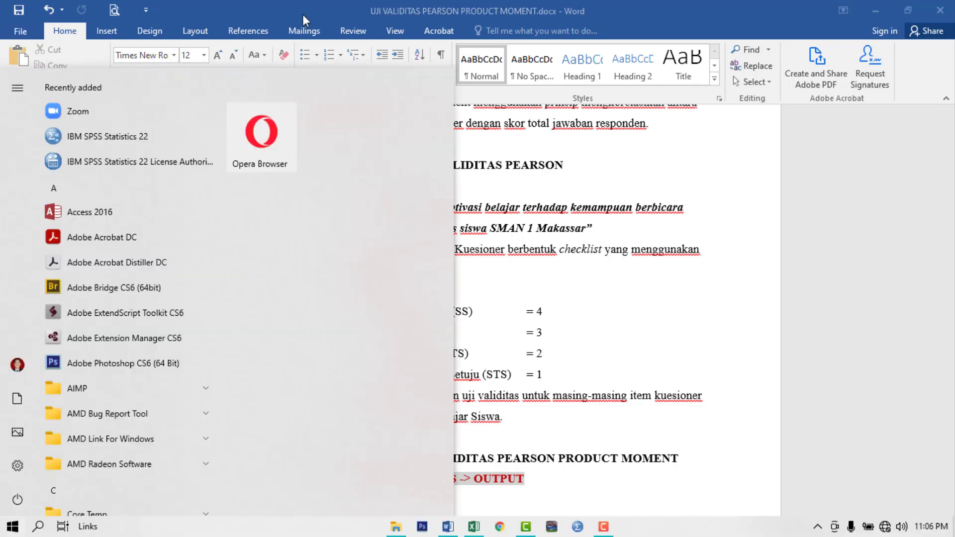
key("super")
key("super+Left")
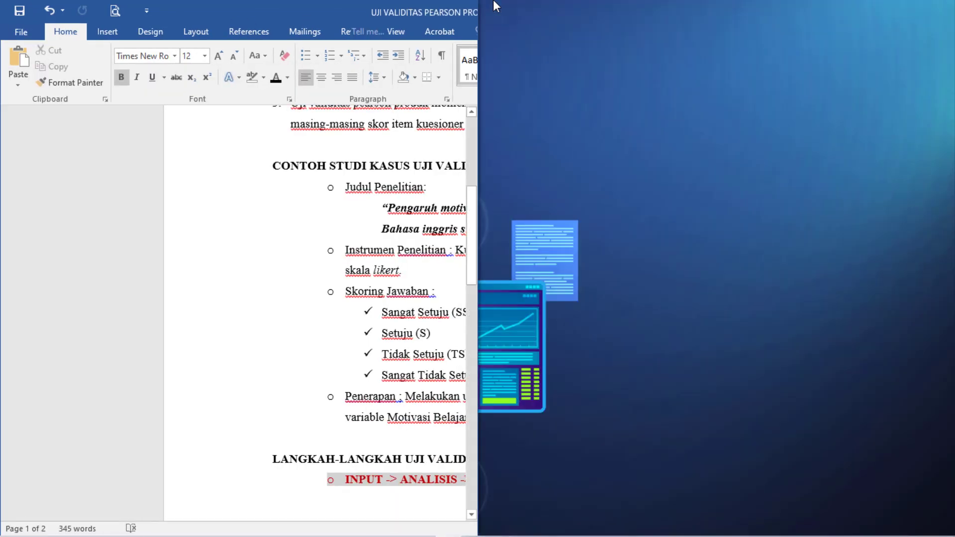
left_click(625, 213)
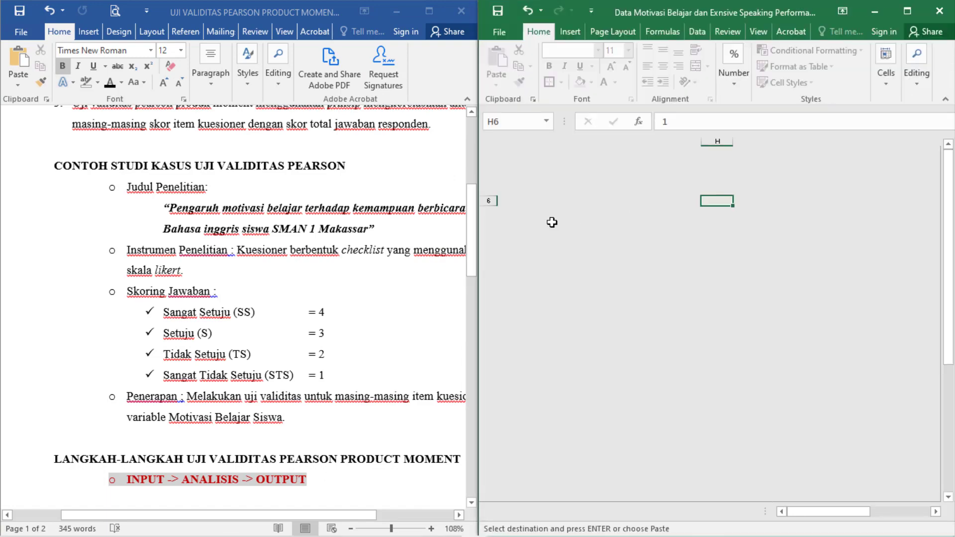
left_click(914, 18)
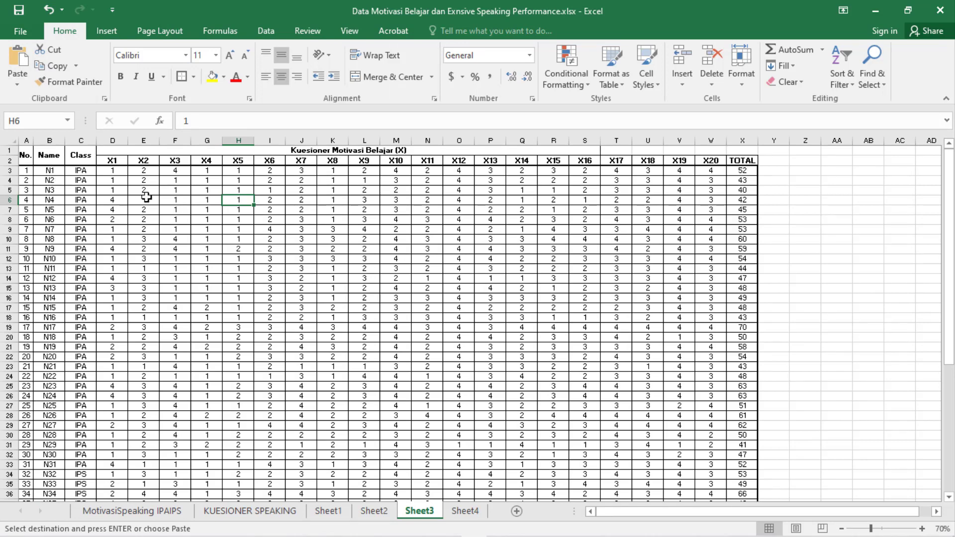
- Examine the Motivasi Belajar questionnaire table on Sheet3, including items X1 to X20, the TOTAL column and all respondent rows
left_click_drag(113, 164, 734, 152)
key("ctrl+v")
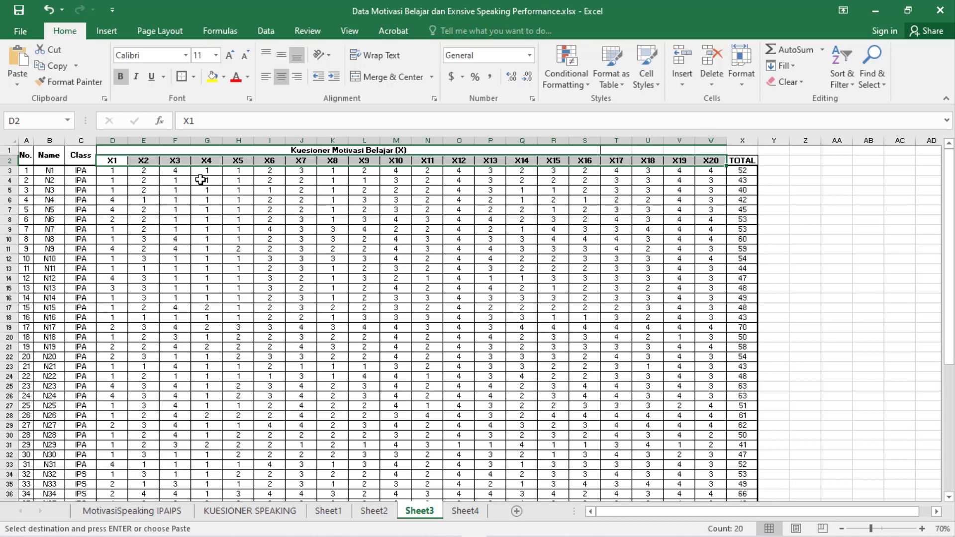
left_click(743, 162)
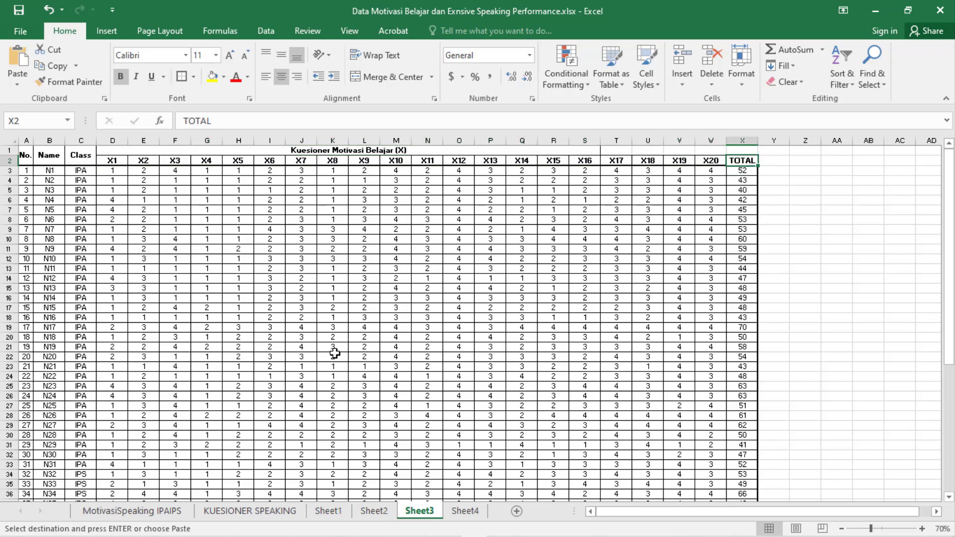
scroll(230, 372, "down", 12)
scroll(230, 371, "up", 11)
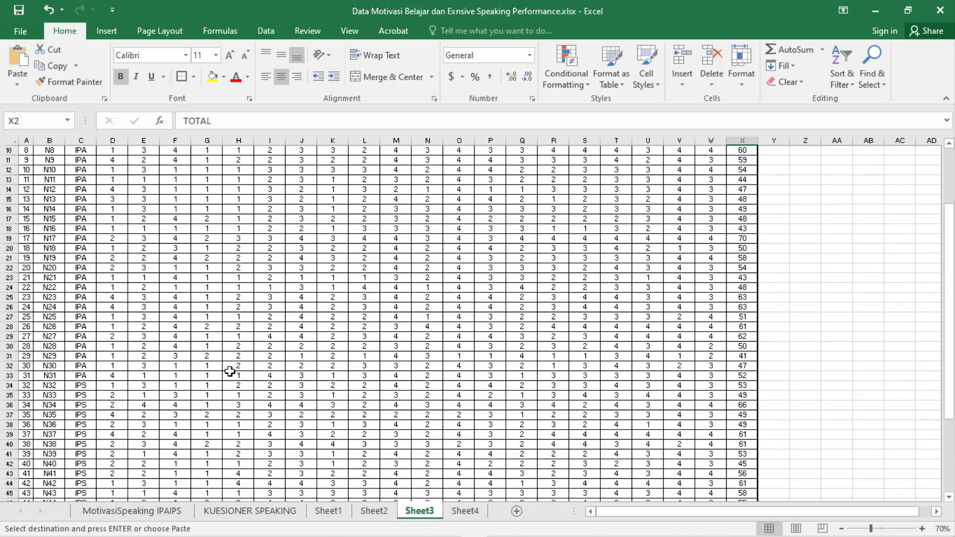
scroll(128, 457, "down", 5)
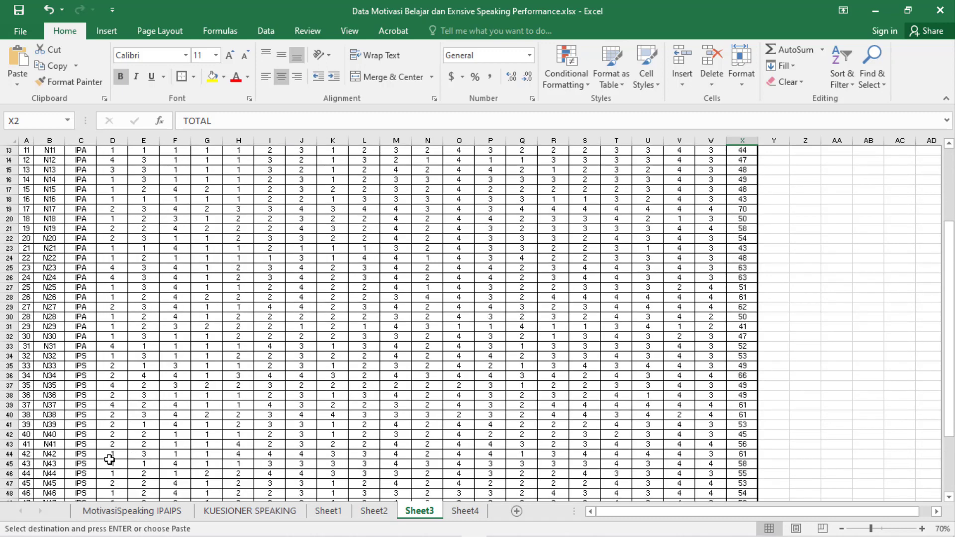
scroll(109, 458, "down", 3)
left_click(26, 435)
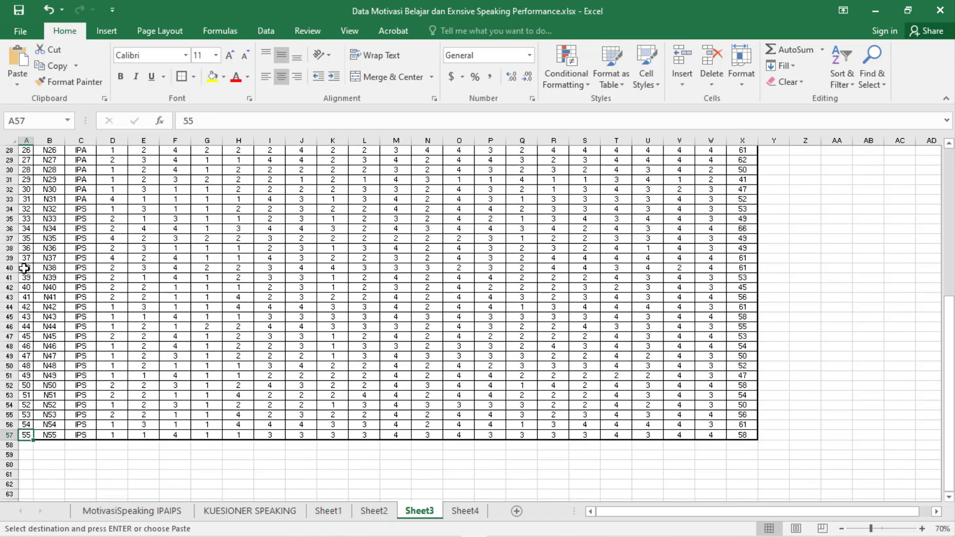
scroll(196, 325, "up", 7)
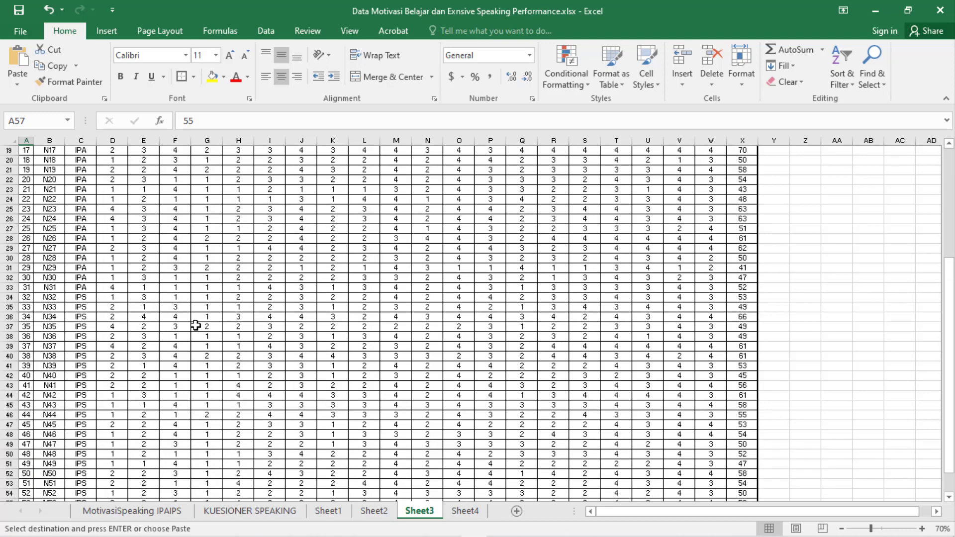
scroll(196, 325, "up", 2)
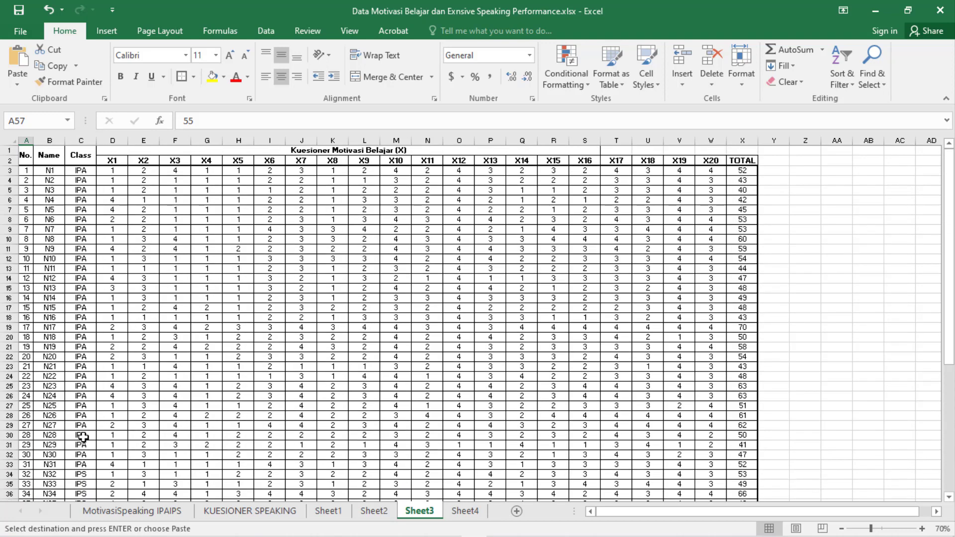
scroll(83, 436, "down", 6)
scroll(83, 436, "down", 5)
scroll(82, 435, "up", 11)
- Launch IBM SPSS Statistics, maximize its data editor and show the variable definitions at the first empty name cell
key("super+Left")
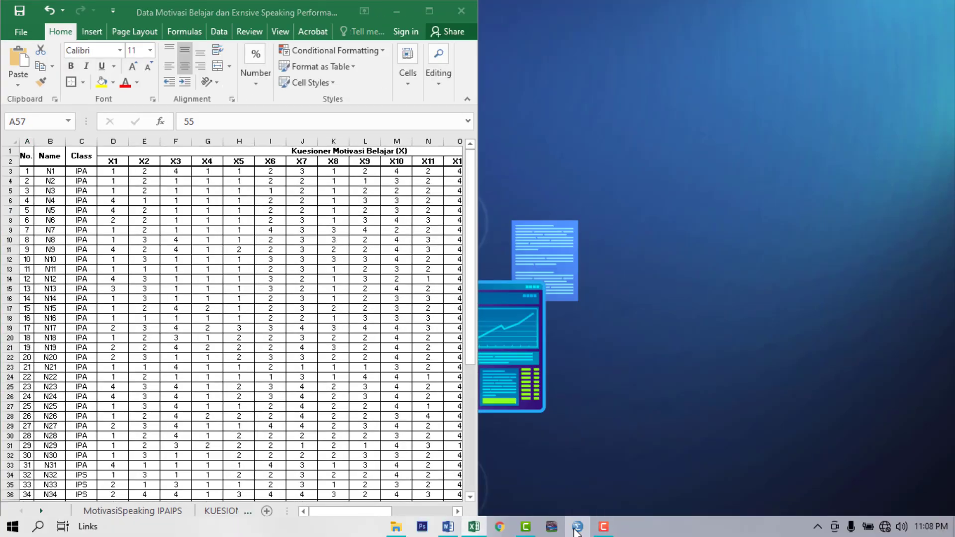
left_click(577, 527)
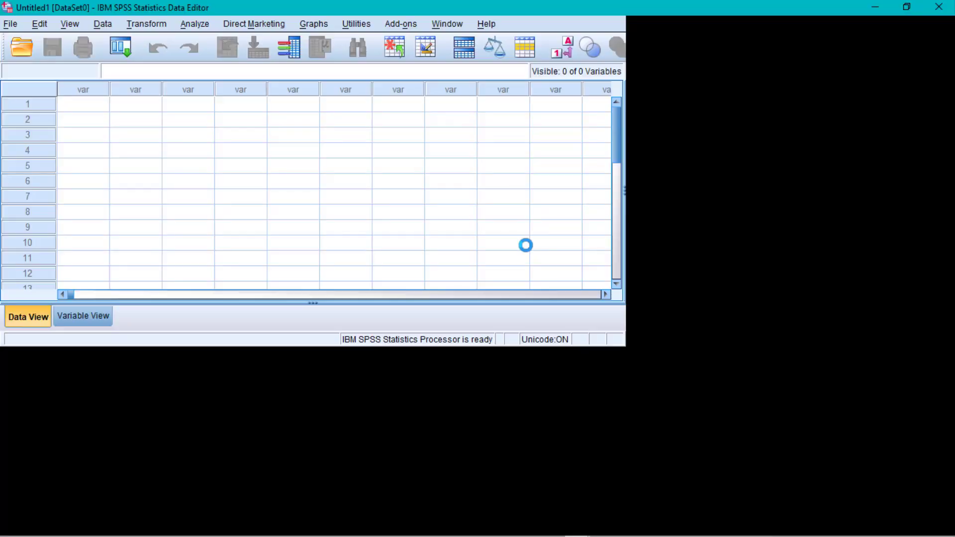
key("super+Right")
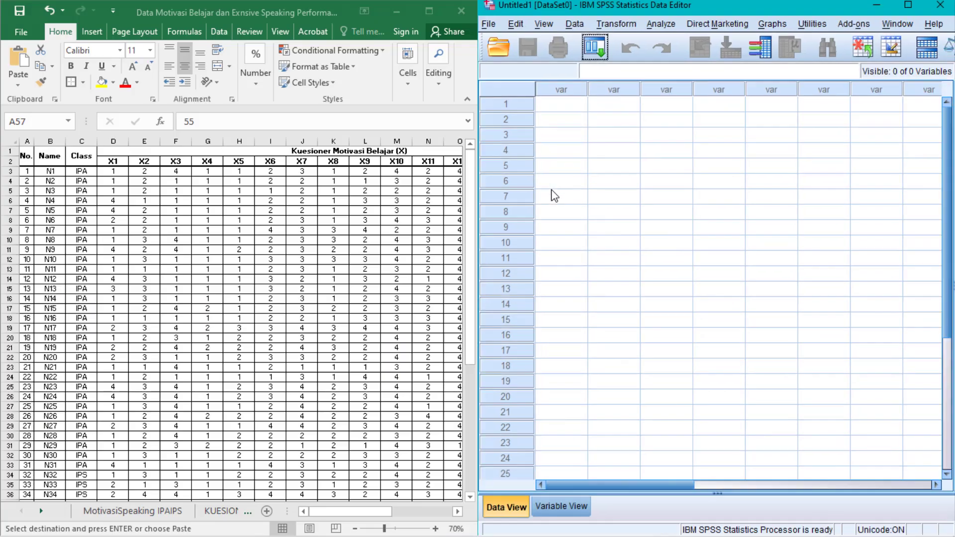
key("super+Up")
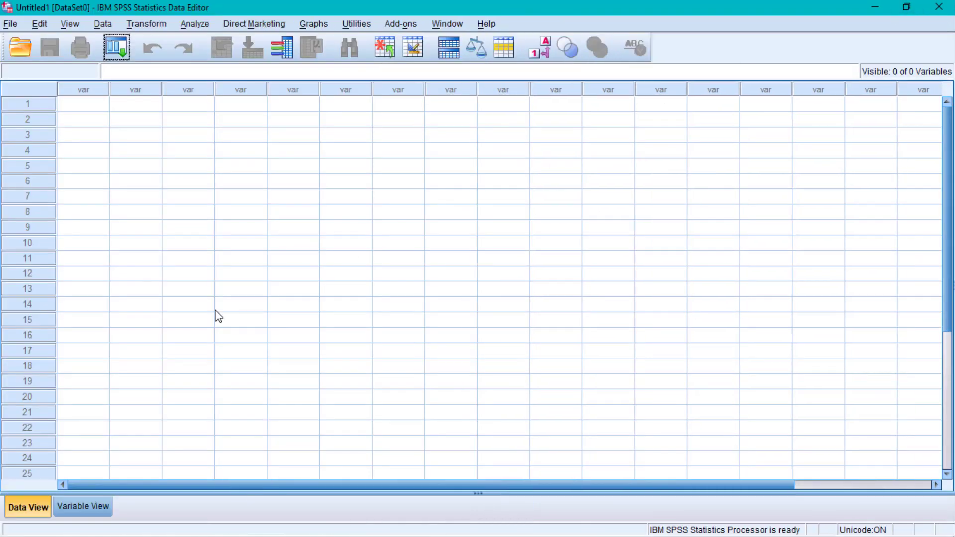
left_click(67, 504)
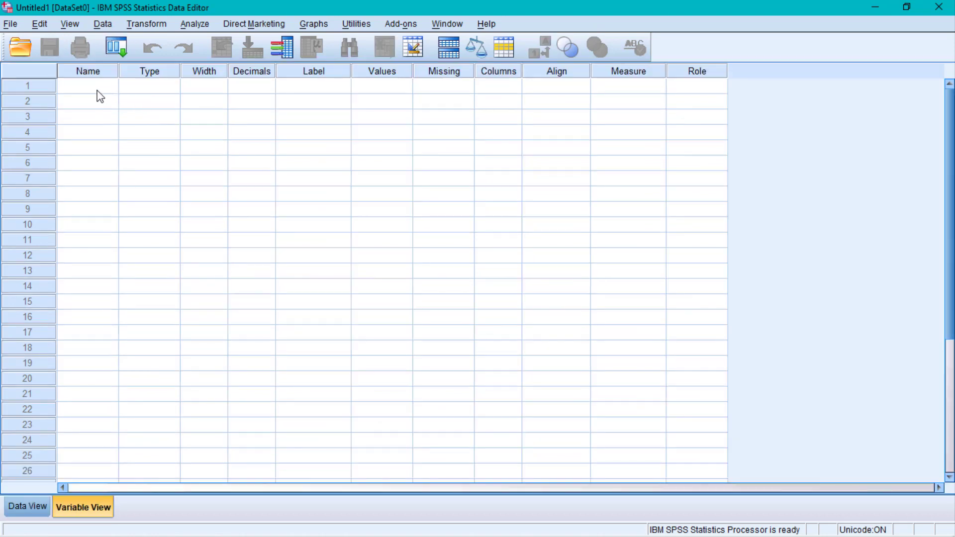
left_click(96, 90)
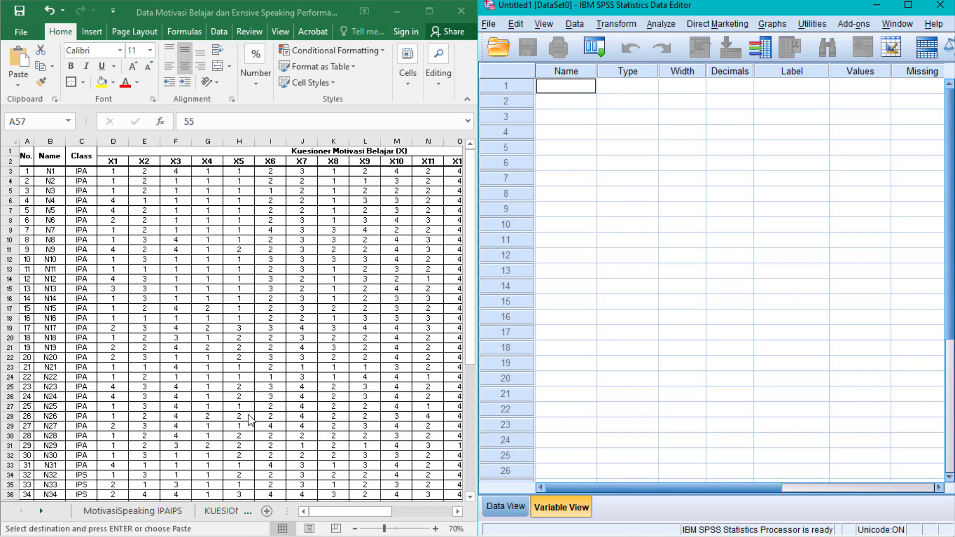
- Switch to the Excel workbook and fill the variable names X1 to X21 down column Z, starting at Z2
left_click(326, 513)
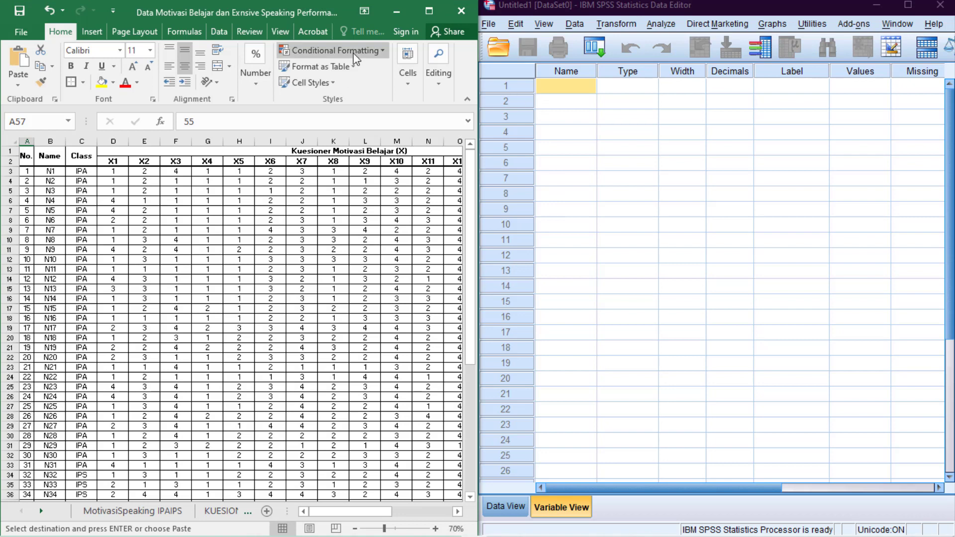
left_click(428, 11)
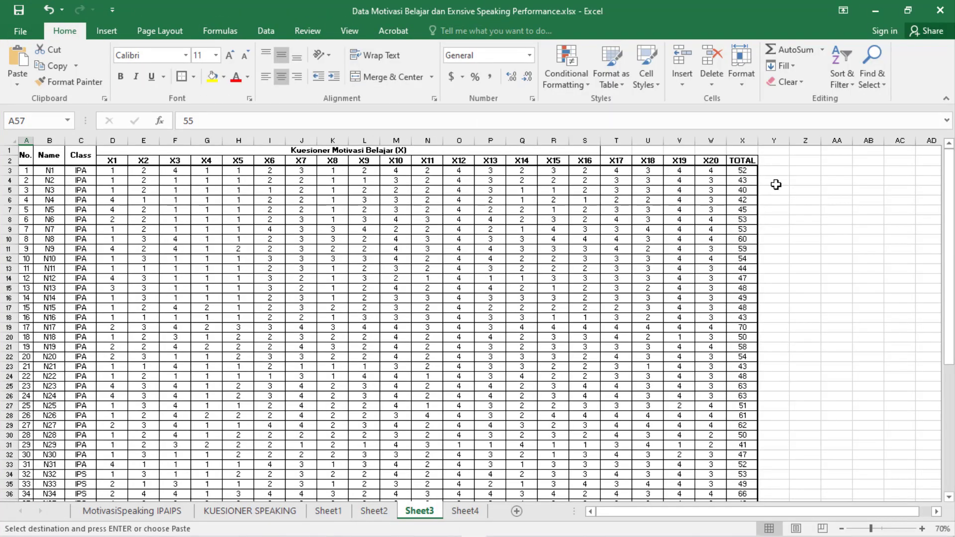
left_click(806, 162)
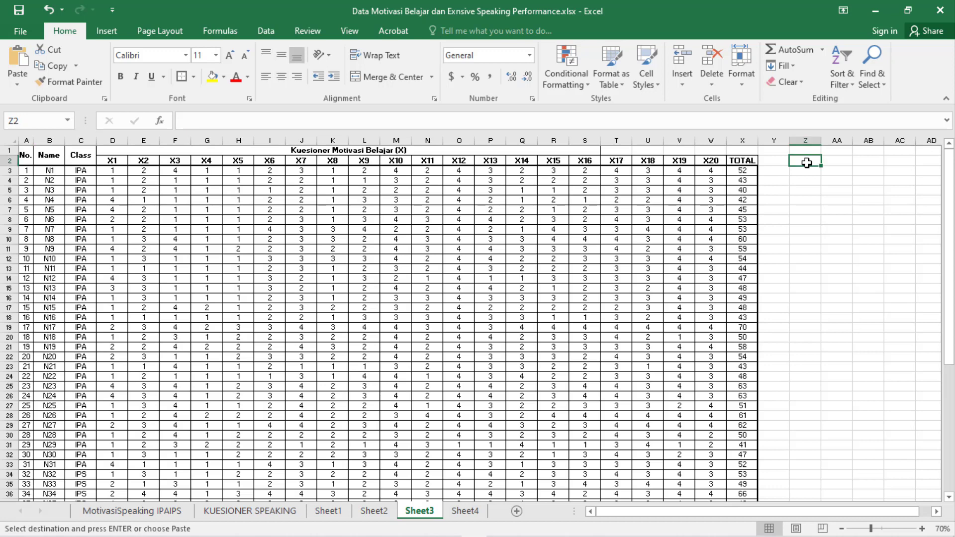
type("X1")
key("Return")
type("X")
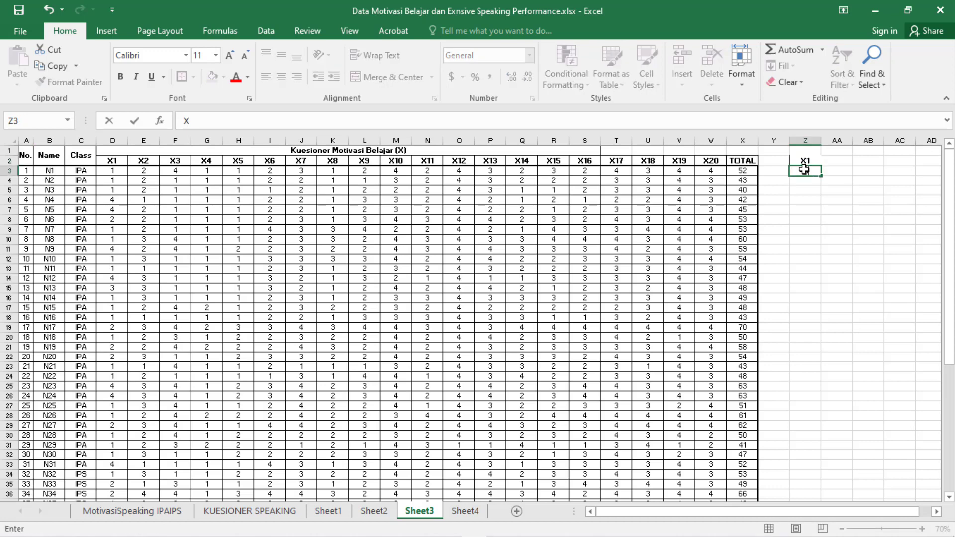
type("2")
left_click_drag(806, 160, 810, 366)
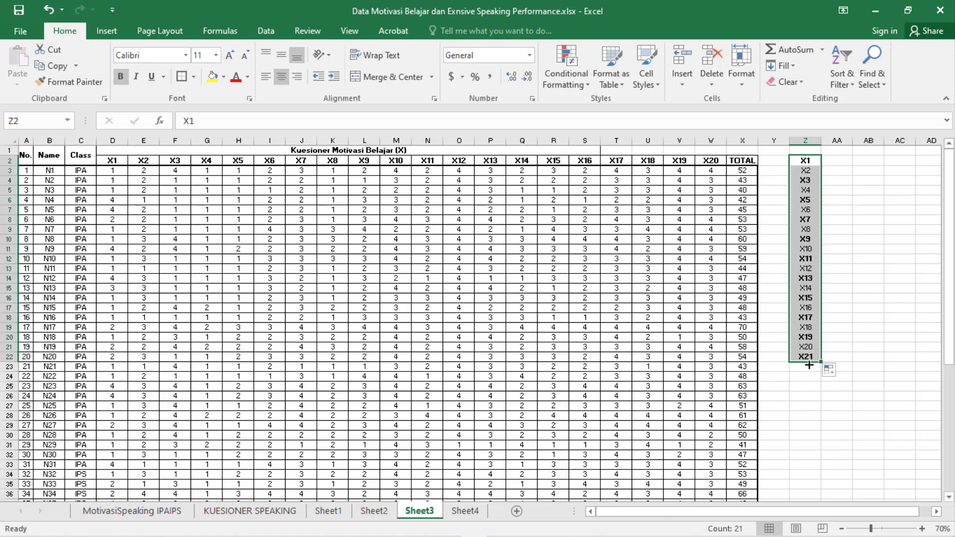
- Copy the names X1 to X21 from Z2:Z22 and paste them into SPSS as the variable names, starting at row 1
key("ctrl+c")
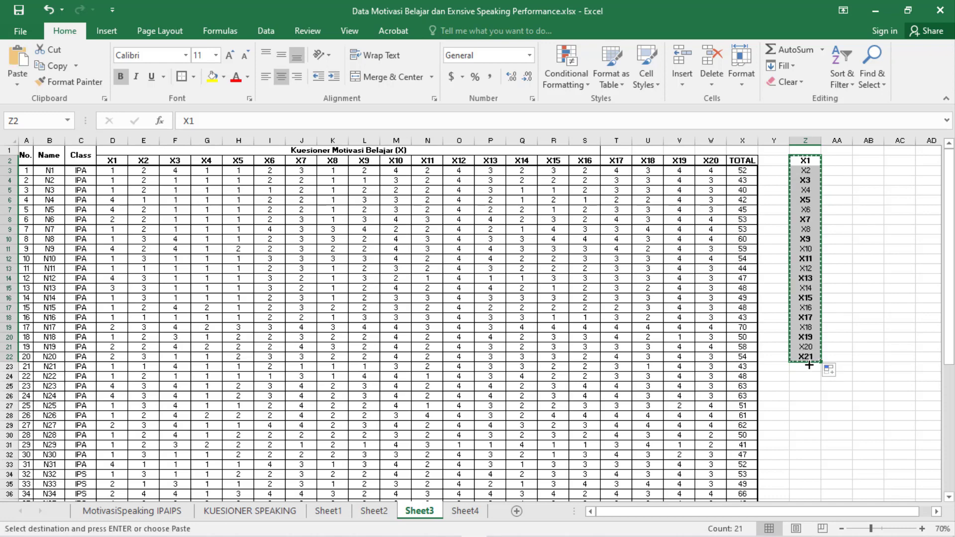
key("alt+Tab")
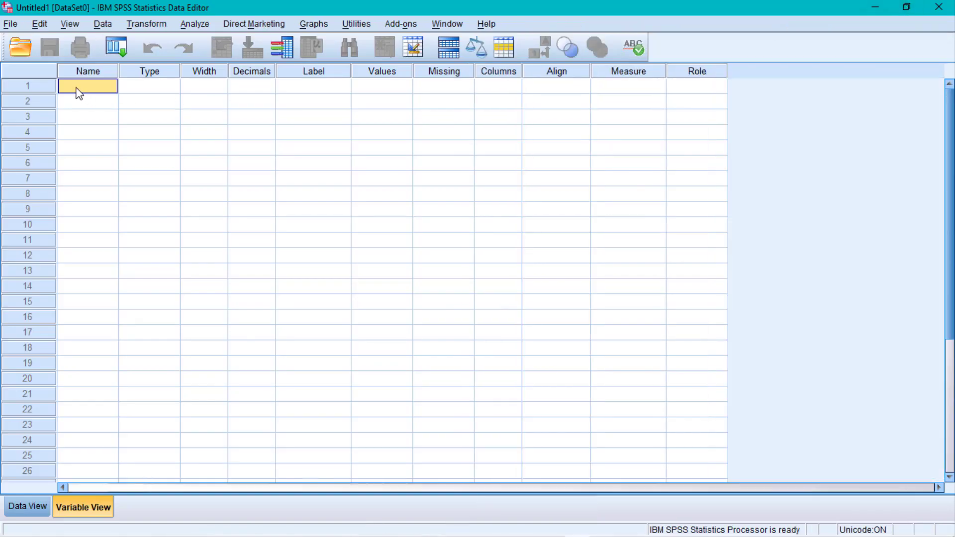
key("ctrl+v")
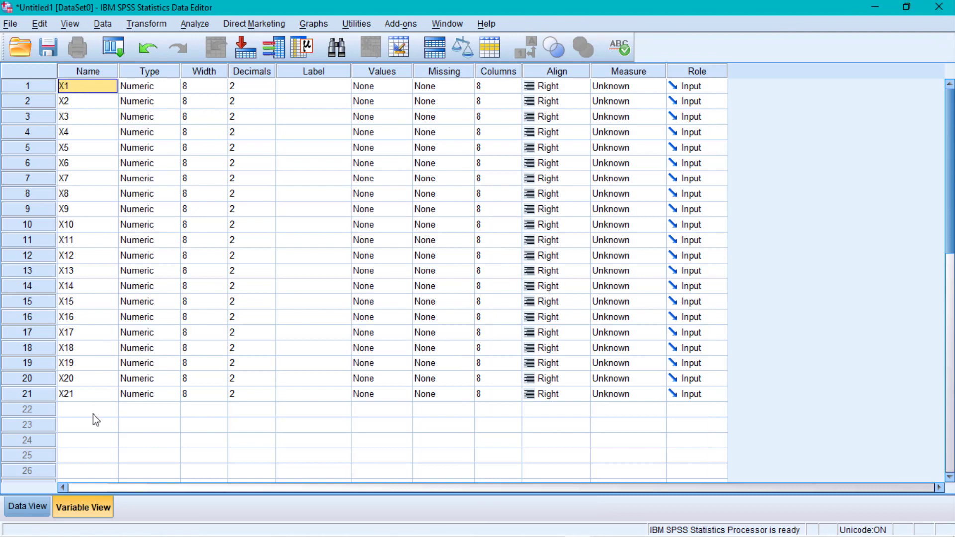
- Rename variable X21 as TOTAL and review the variable columns in the data view
double_click(84, 398)
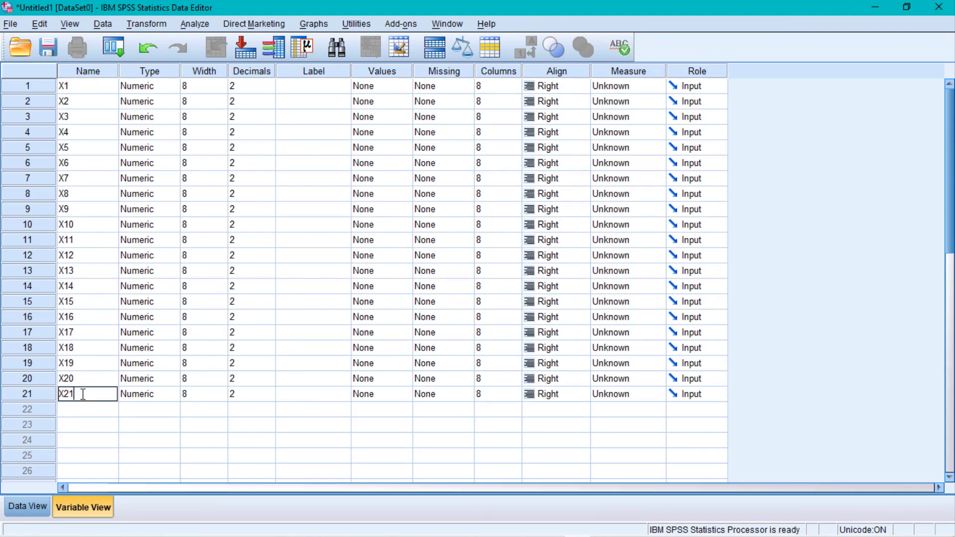
left_click_drag(83, 394, 54, 394)
type("TOTAL")
left_click(289, 225)
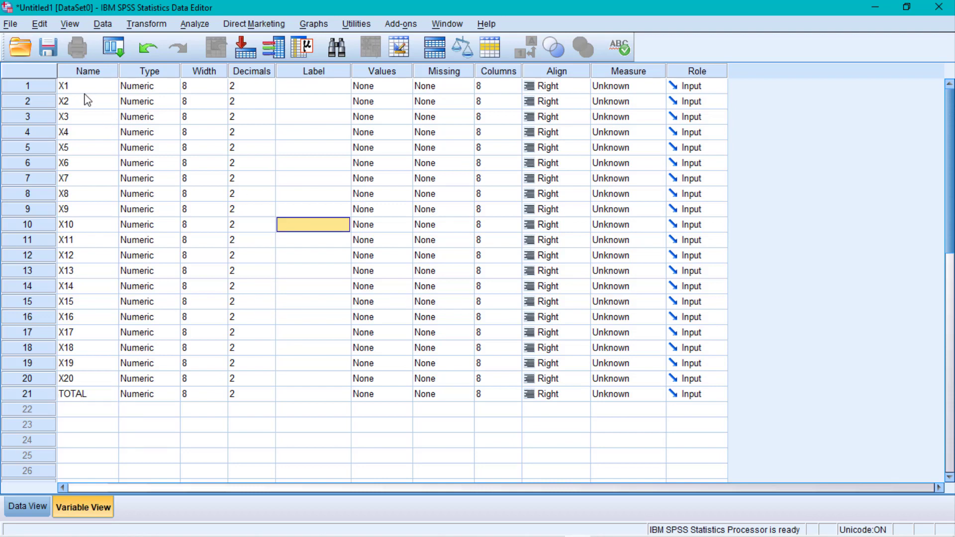
left_click(31, 510)
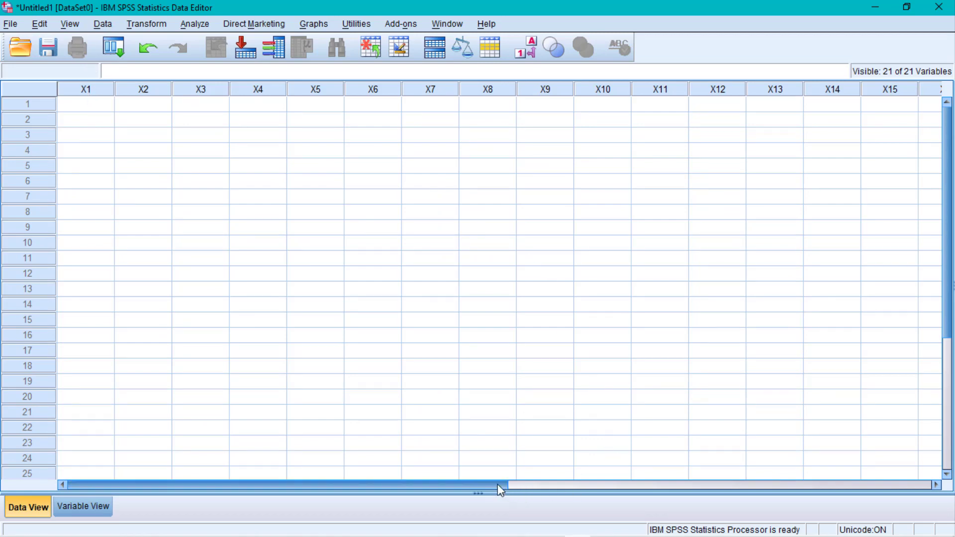
left_click_drag(498, 485, 723, 514)
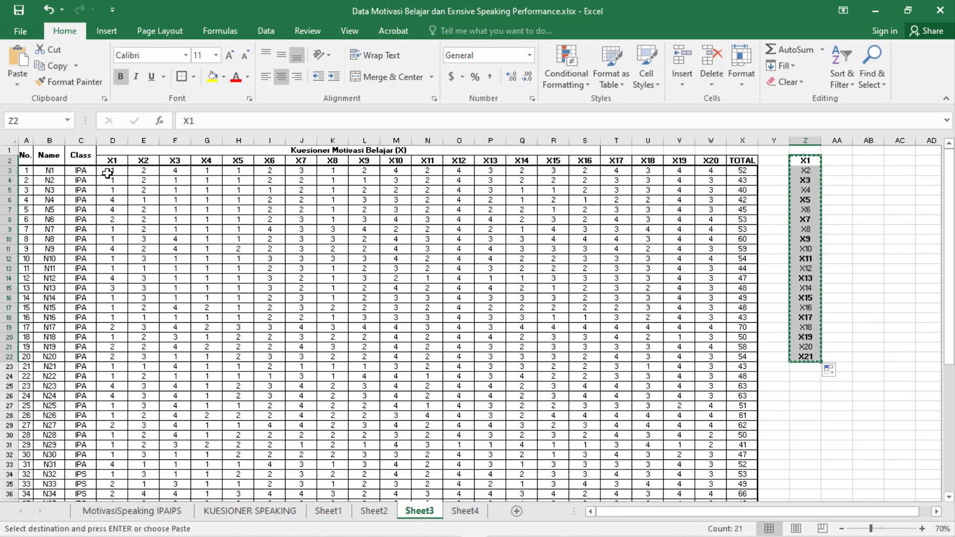
- Copy the questionnaire scores and totals in D3:X57 from the Excel sheet and paste them into the SPSS data view from row 1 of X1
left_click_drag(107, 173, 738, 465)
key("ctrl+c")
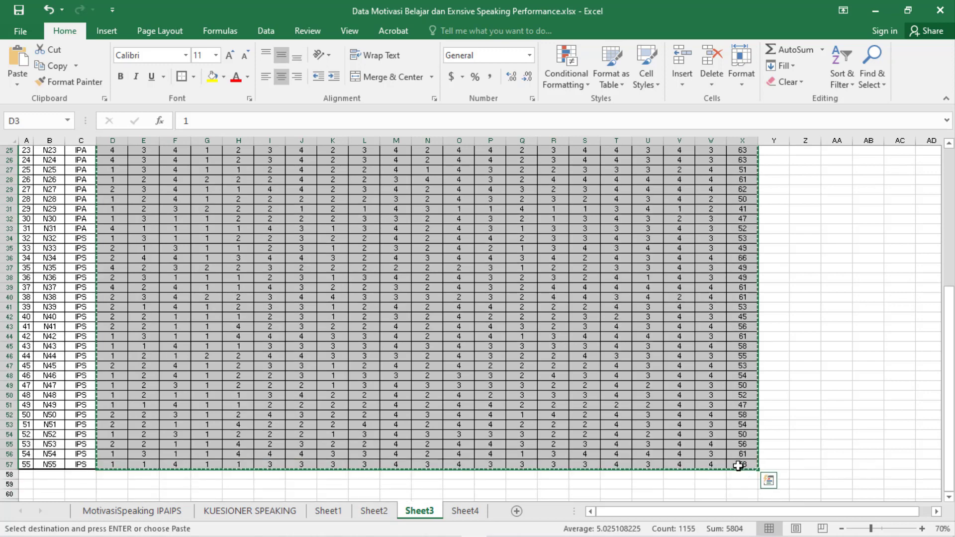
key("alt+Tab")
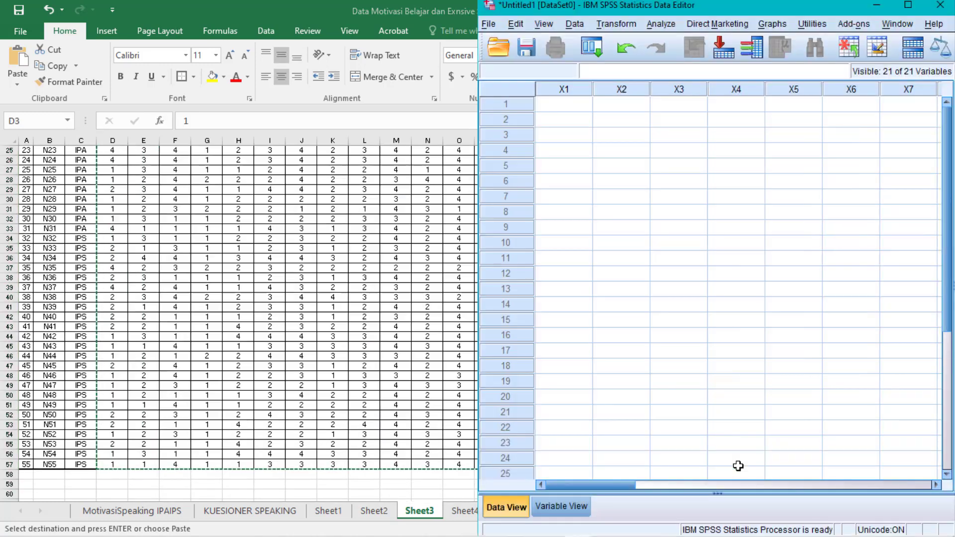
left_click(908, 5)
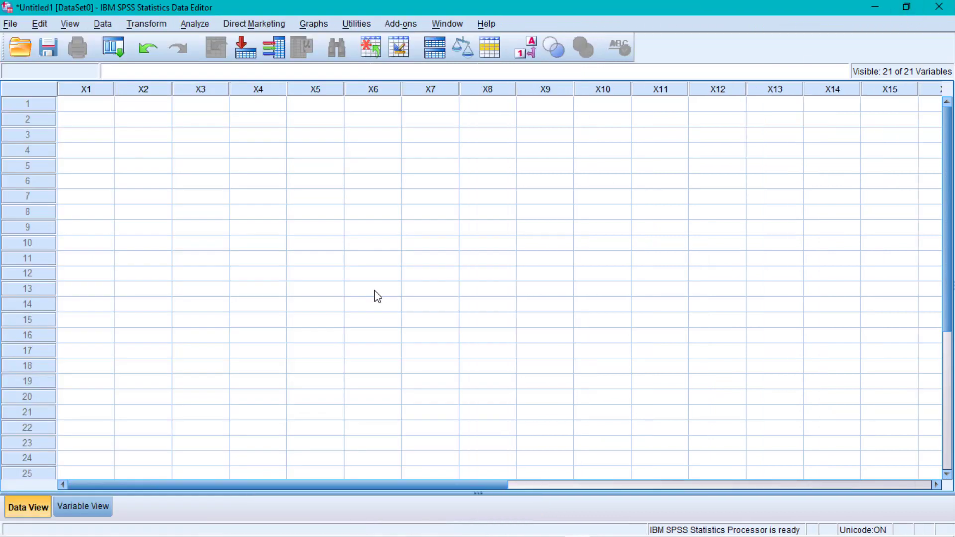
left_click(78, 110)
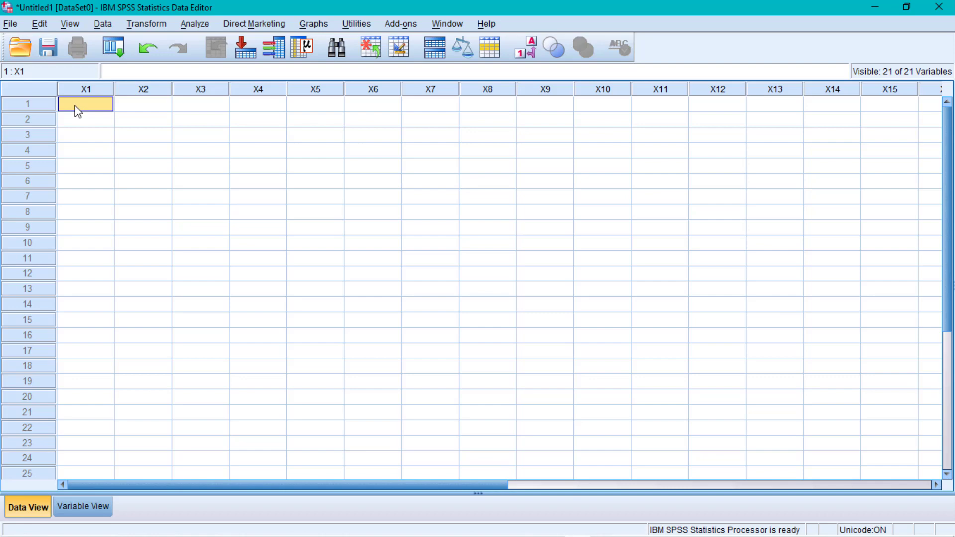
key("ctrl+v")
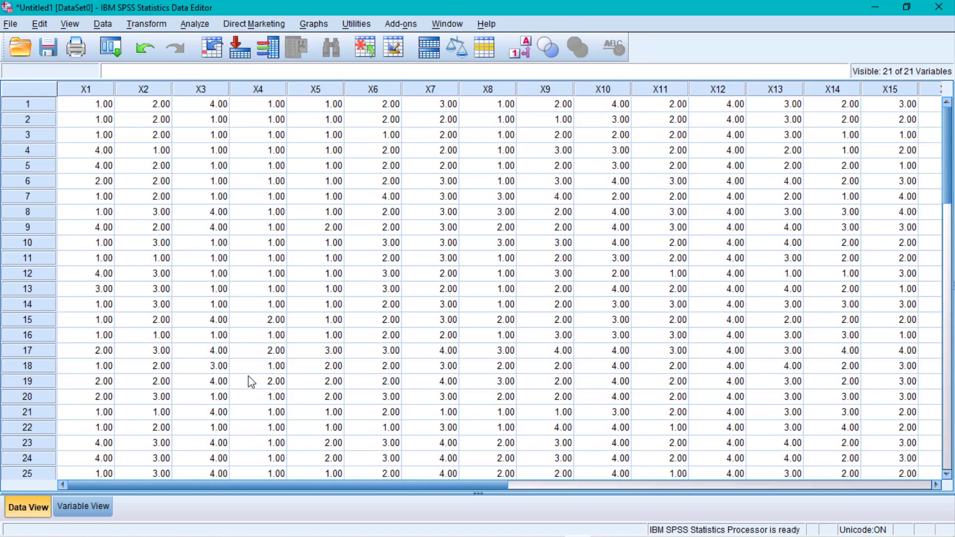
- Check the pasted scores in the data view down to the last case and back up to the first row
left_click(371, 341)
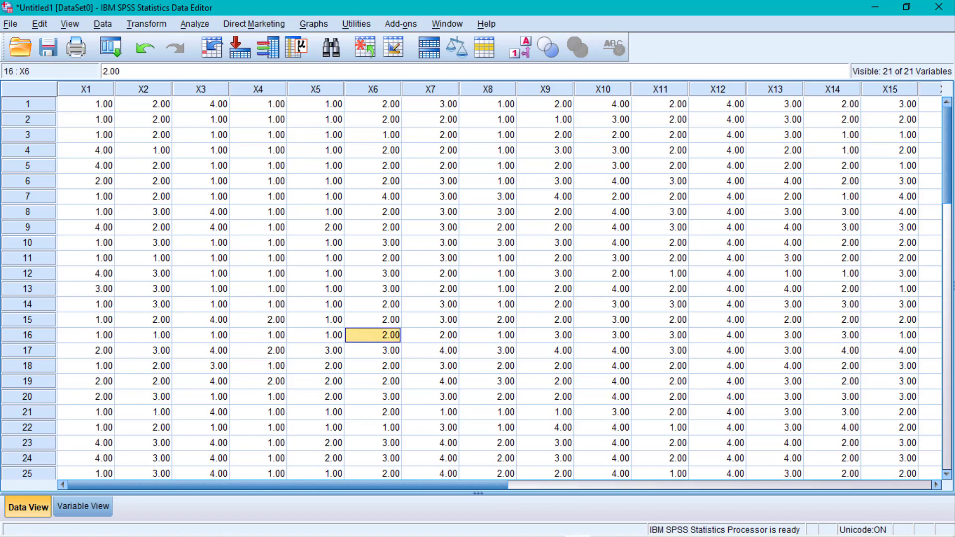
scroll(912, 277, "down", 18)
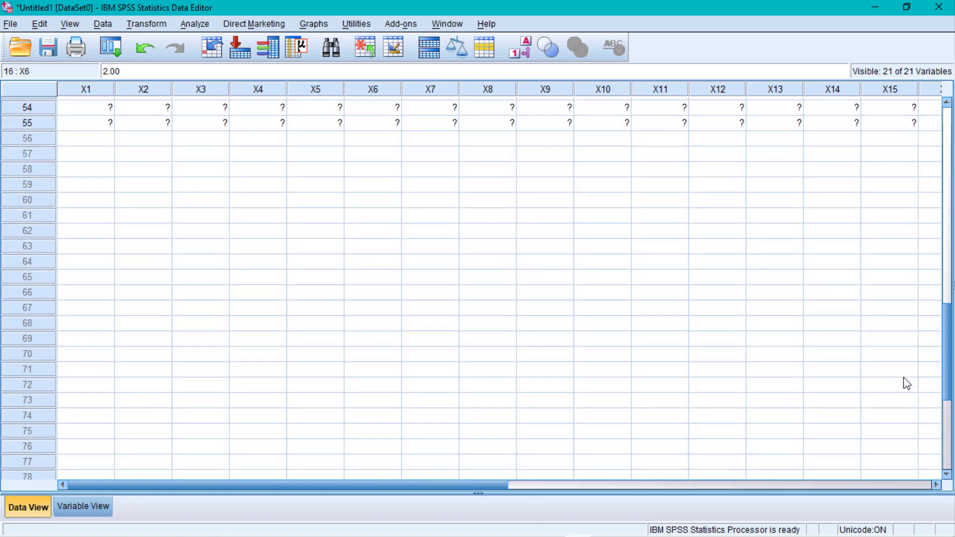
scroll(903, 355, "up", 2)
scroll(903, 356, "up", 1)
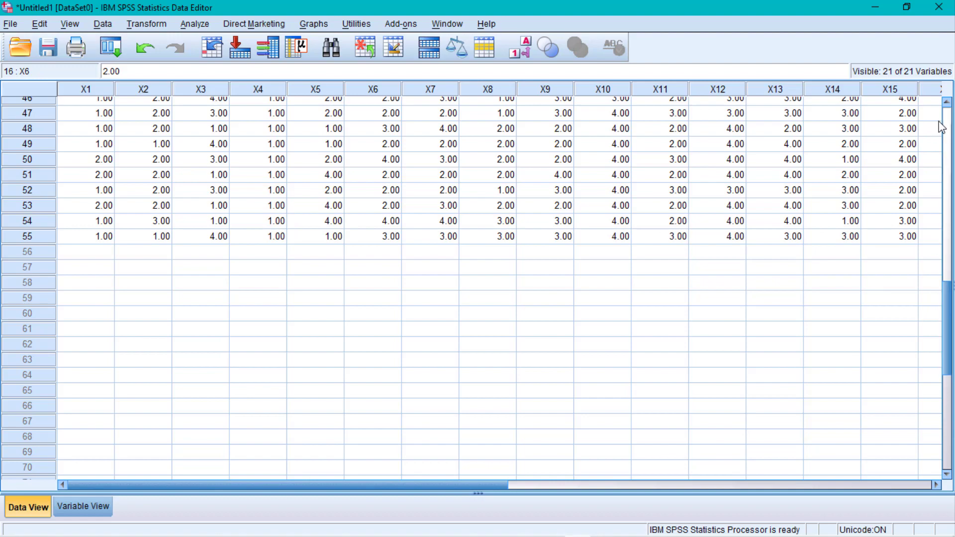
left_click(946, 142)
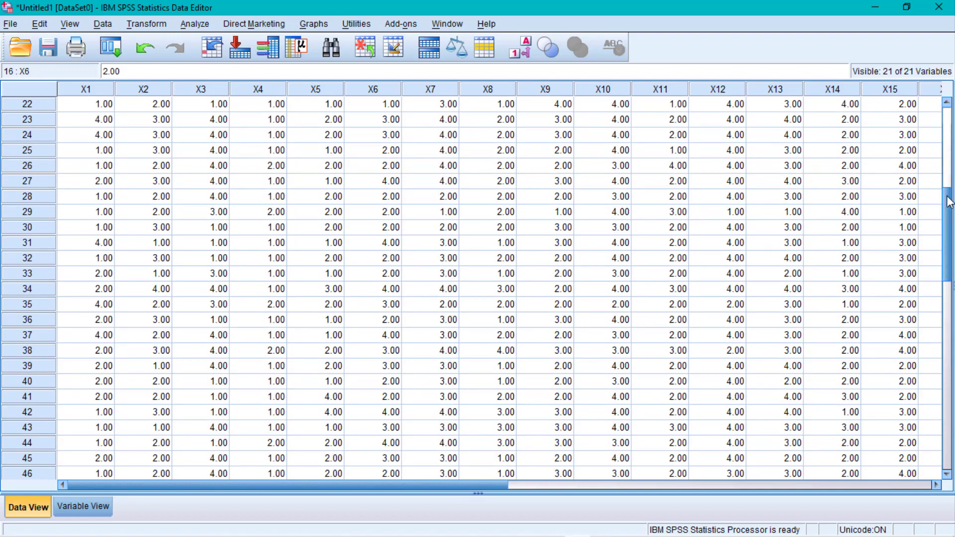
left_click(947, 144)
scroll(947, 145, "up", 3)
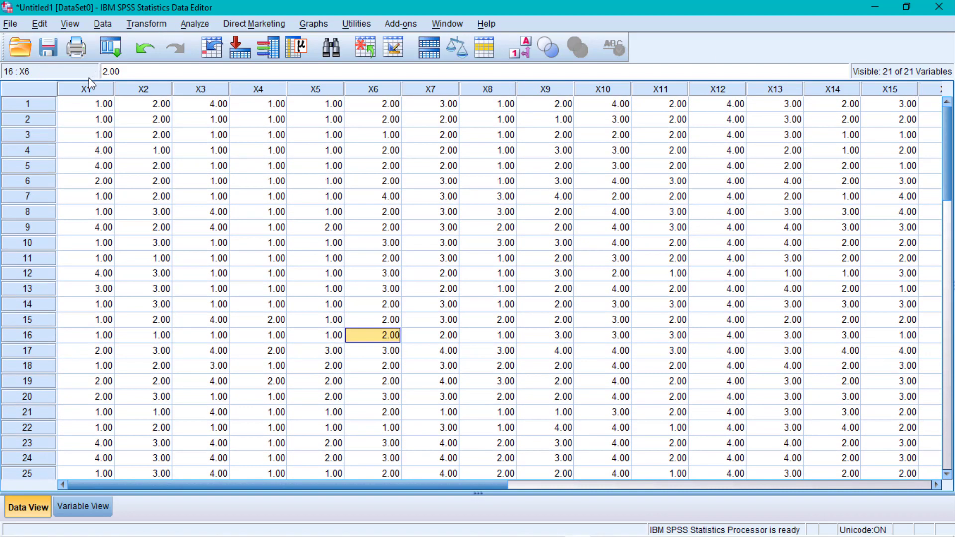
- Start a Bivariate Correlations analysis and add all variables, X1 to X20 and TOTAL, to its variable list
left_click(92, 104)
left_click(193, 25)
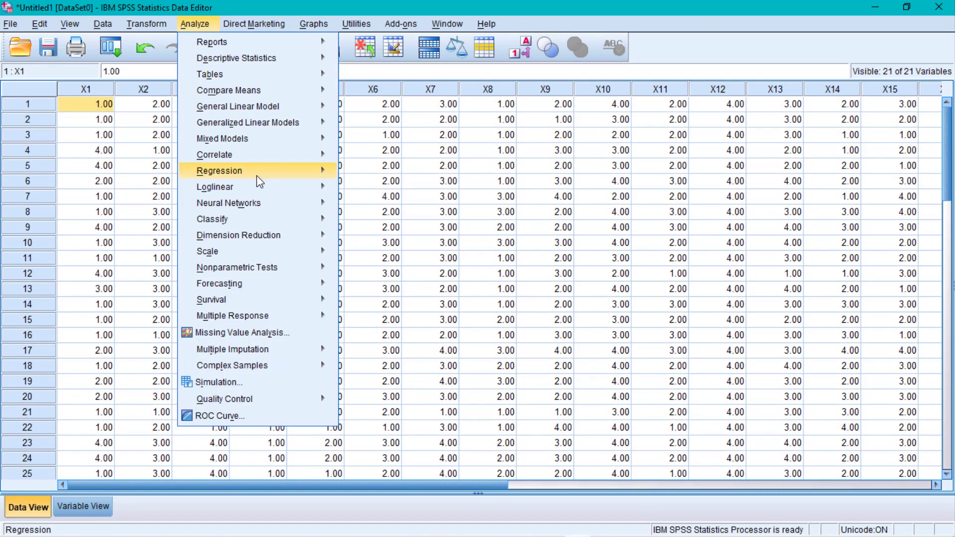
mouse_move(267, 158)
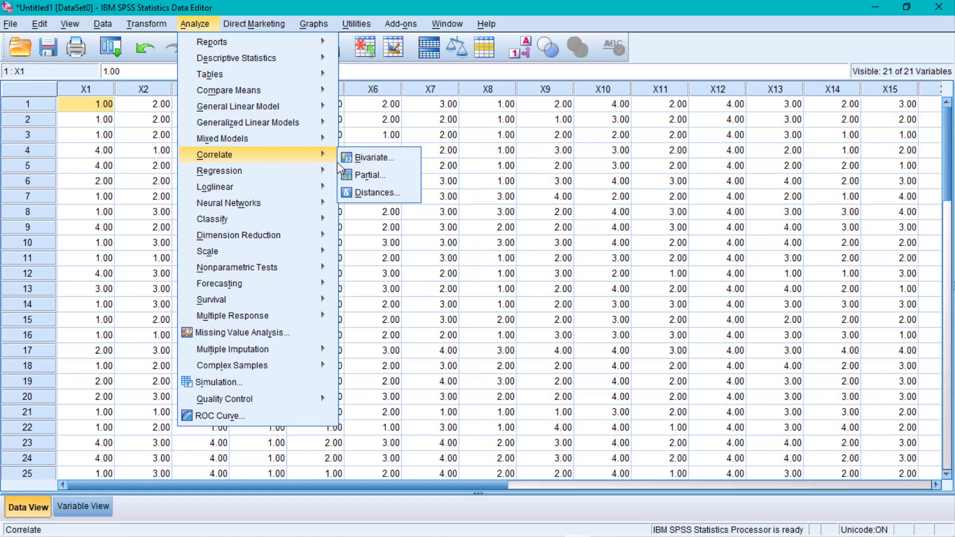
left_click(379, 156)
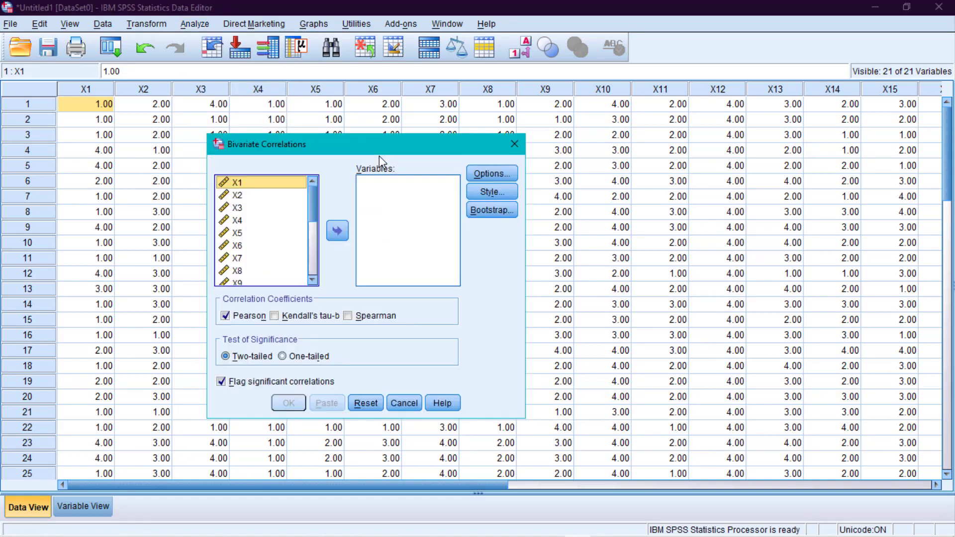
scroll(244, 226, "down", 4)
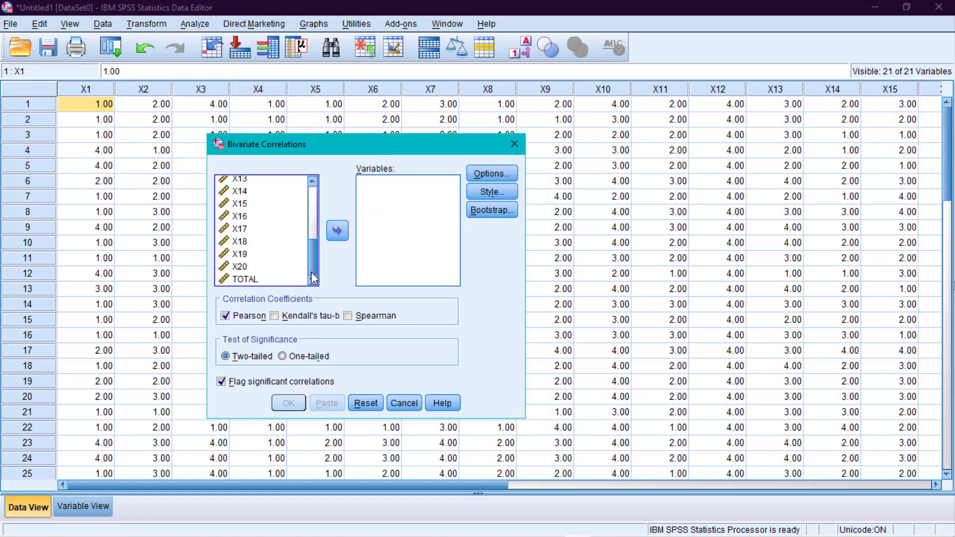
left_click(248, 222)
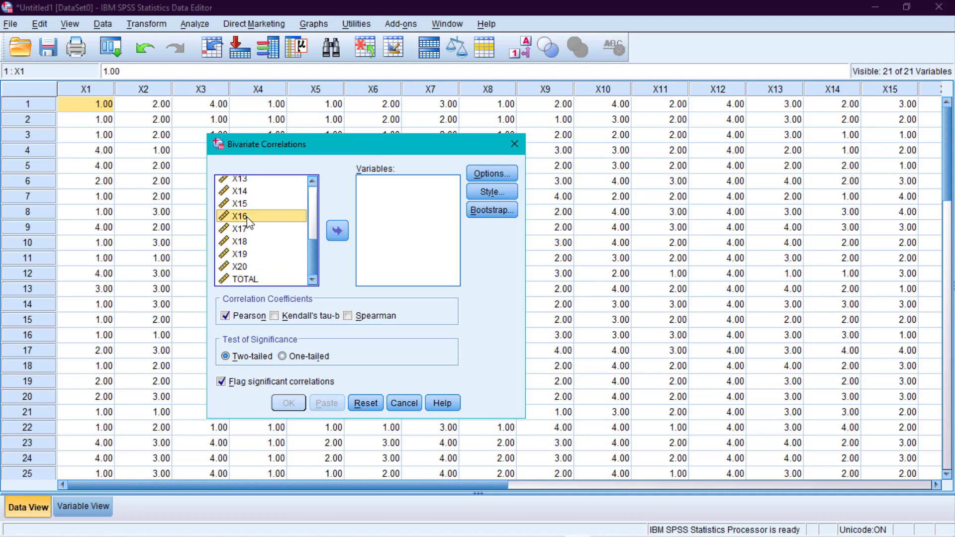
key("ctrl+a")
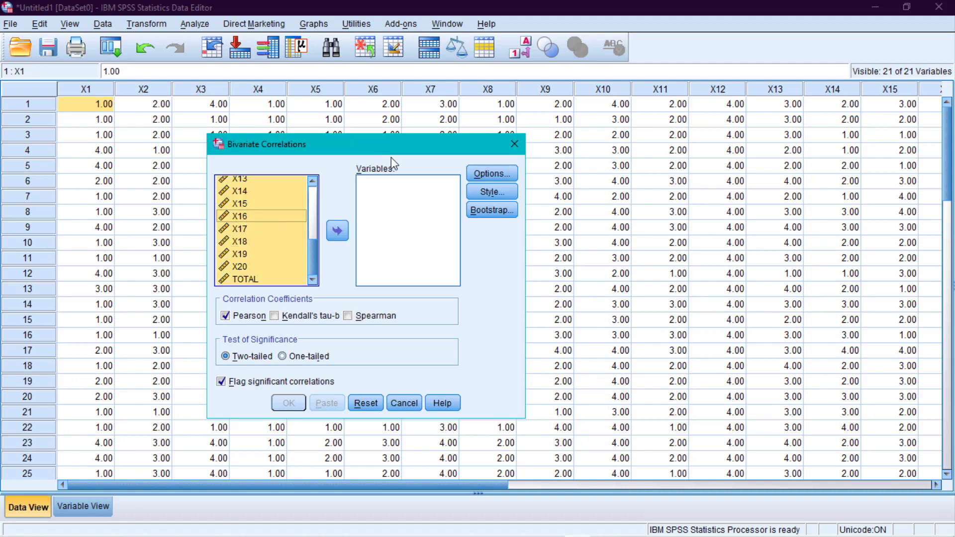
left_click(337, 230)
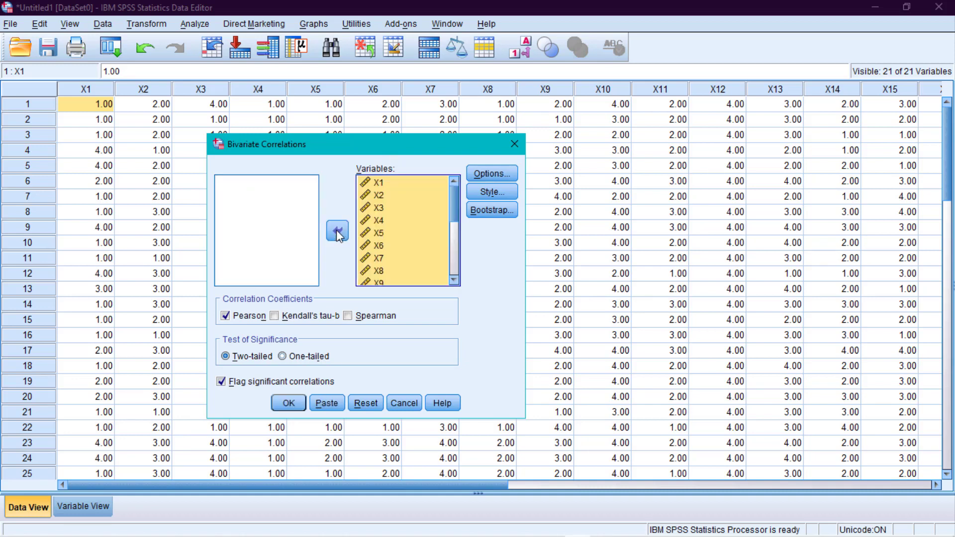
- Look through the correlation options without changes, keep the Pearson coefficient enabled and run the analysis
left_click(485, 175)
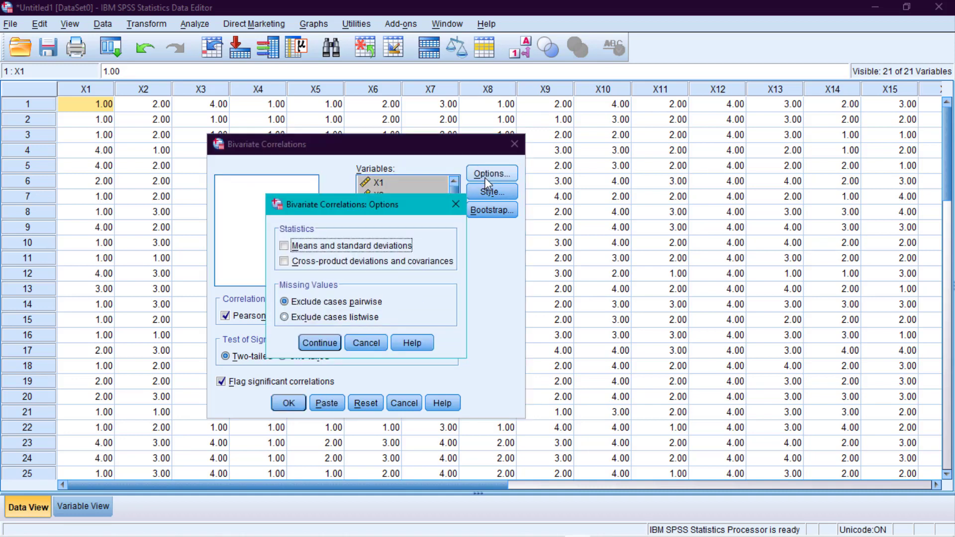
left_click(360, 340)
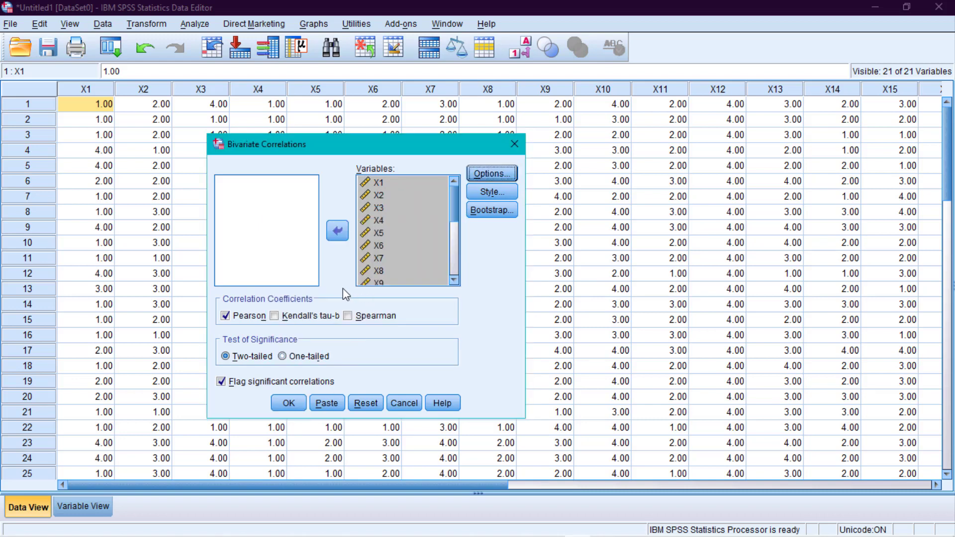
left_click(223, 317)
left_click(223, 317)
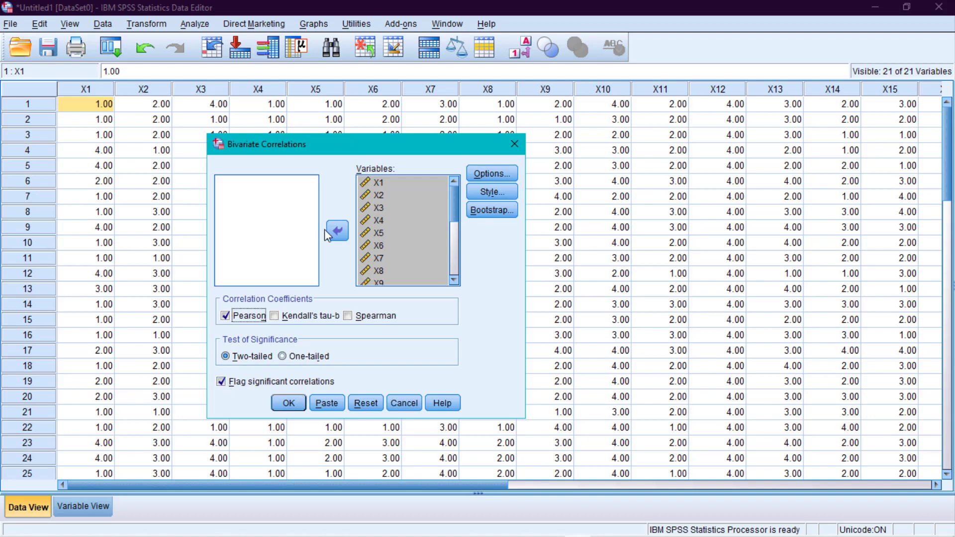
left_click(287, 404)
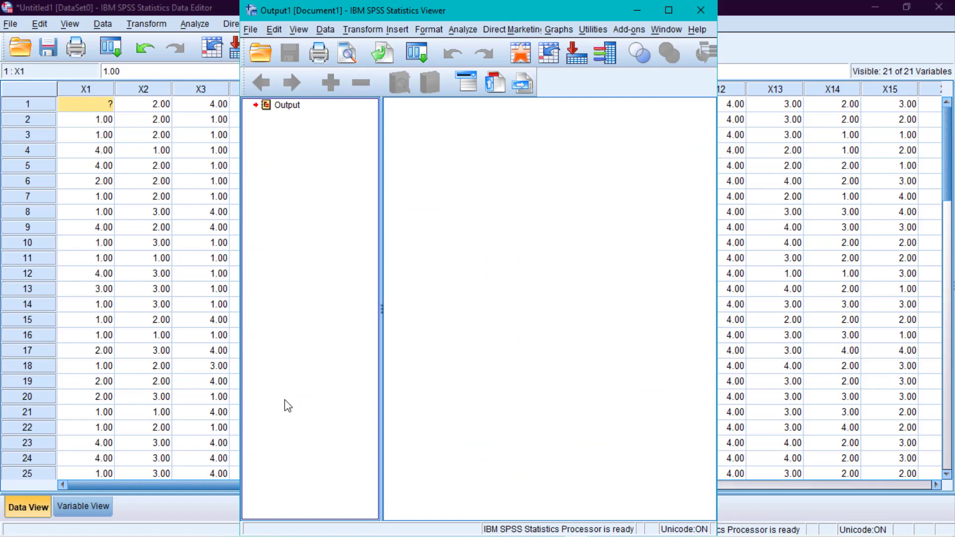
- Maximize the output viewer, narrow its outline pane and examine the Correlations table across to the TOTAL column
left_click(658, 13)
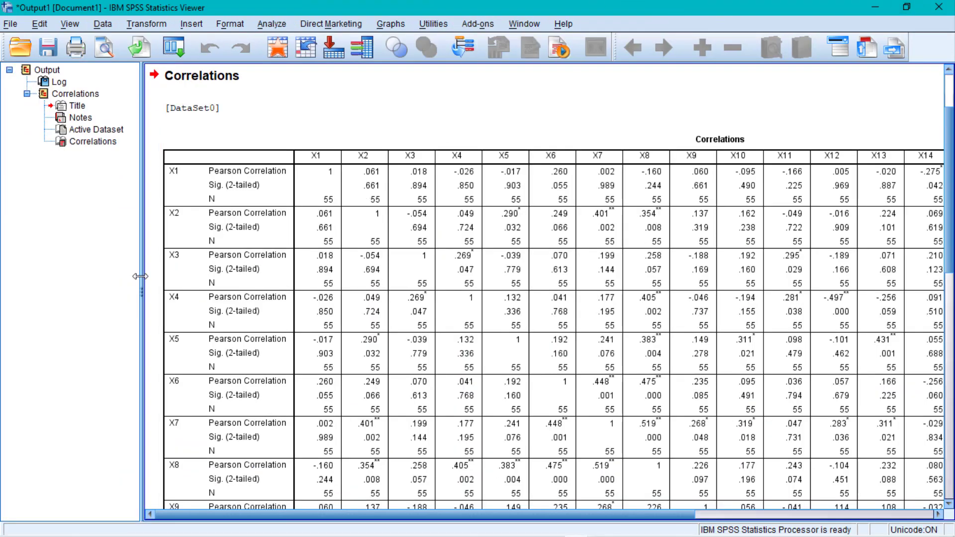
left_click_drag(140, 276, 35, 265)
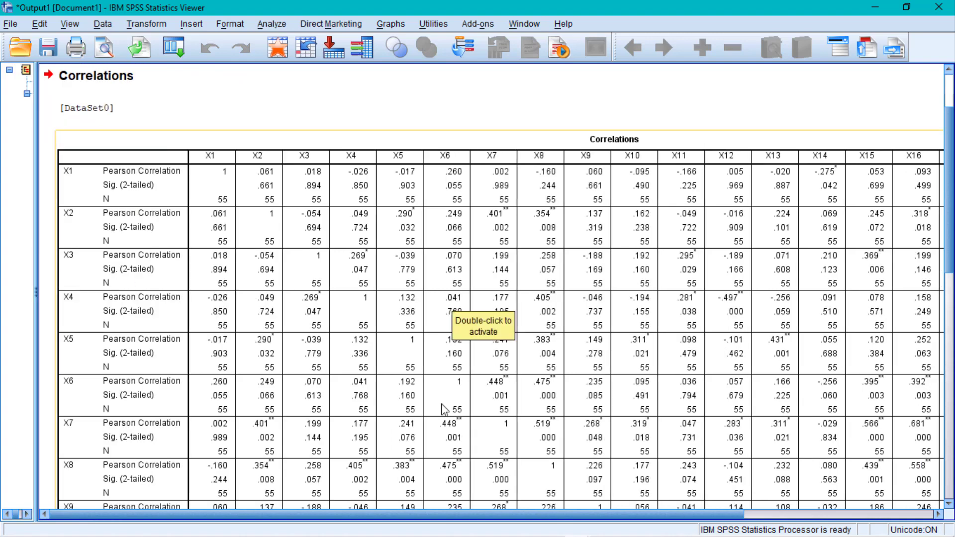
left_click_drag(426, 515, 617, 515)
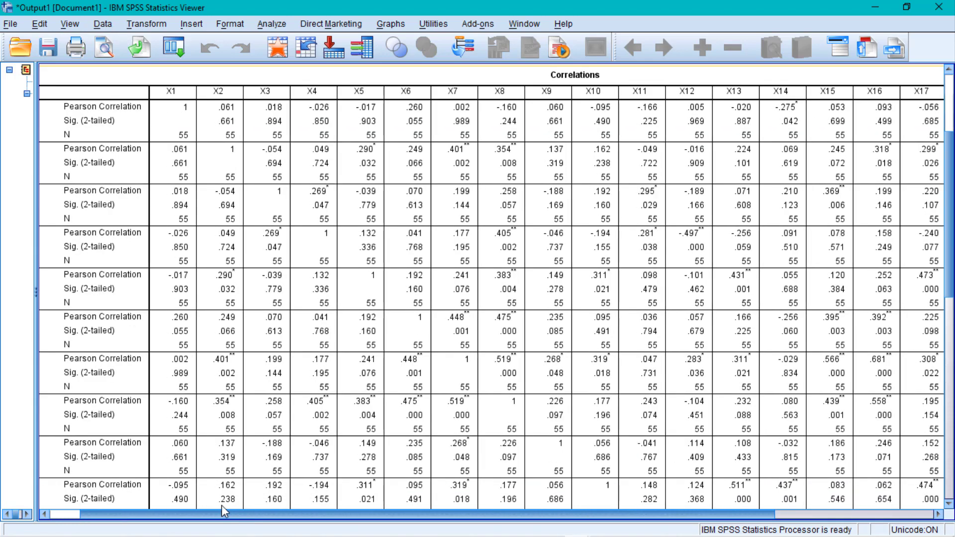
left_click_drag(222, 513, 178, 513)
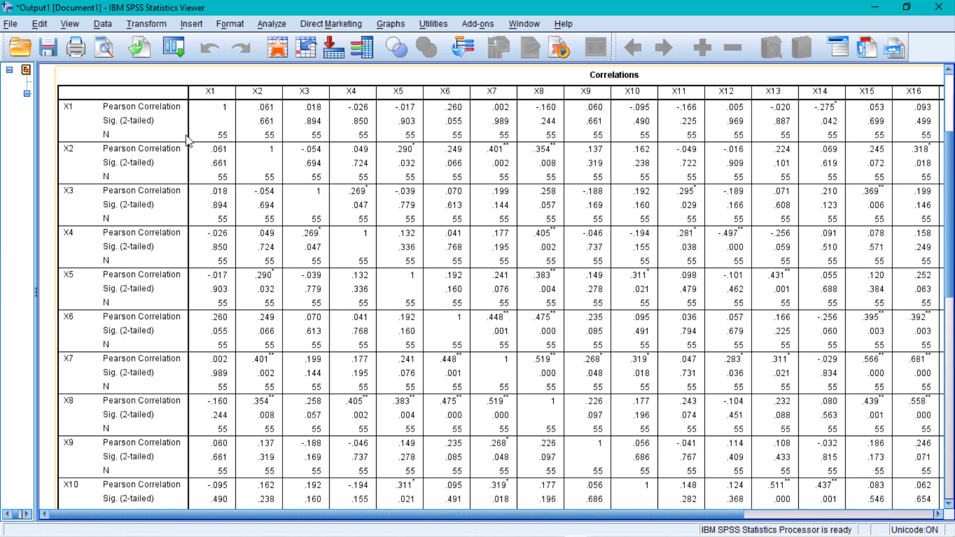
scroll(808, 490, "right", 5)
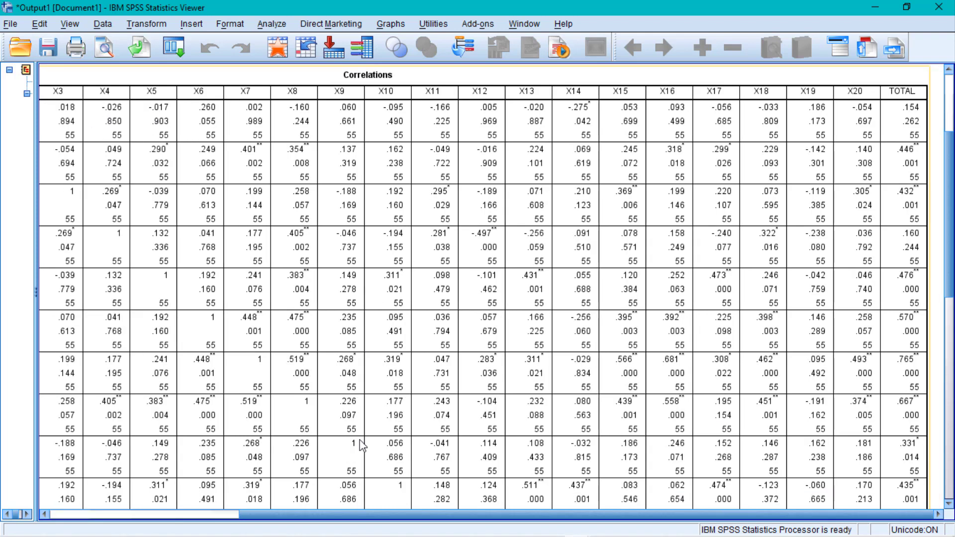
mouse_move(354, 511)
- Switch to the Word document UJI VALIDITAS PEARSON PRODUCT MOMENT and restore the U of UJI in the DASAR PENGAMBILAN KEPUTUSAN heading
left_click(447, 529)
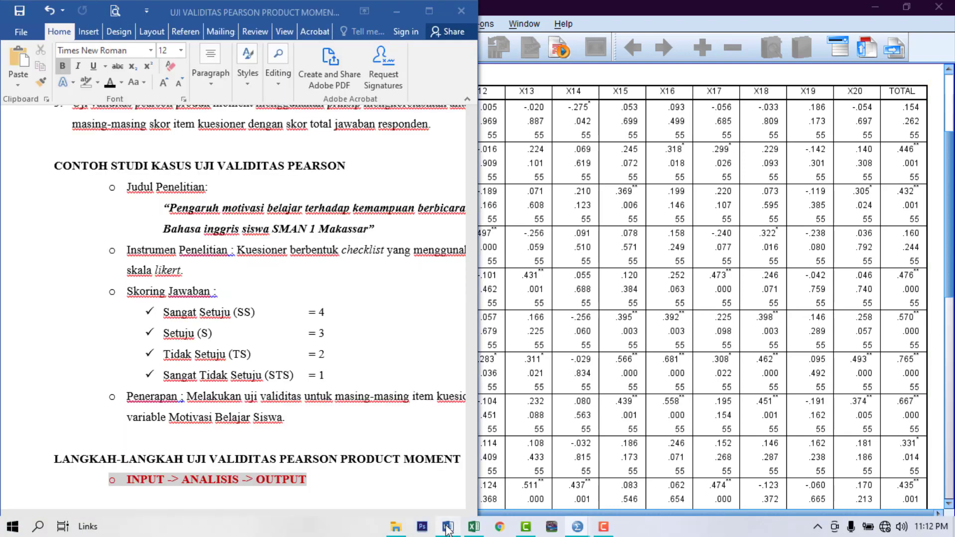
left_click(422, 19)
scroll(376, 254, "down", 6)
scroll(376, 254, "down", 8)
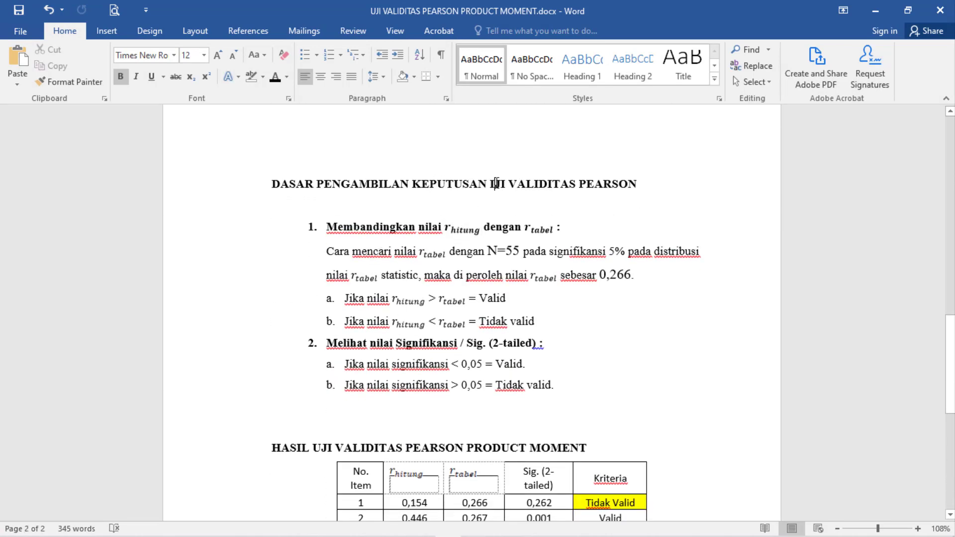
type("U")
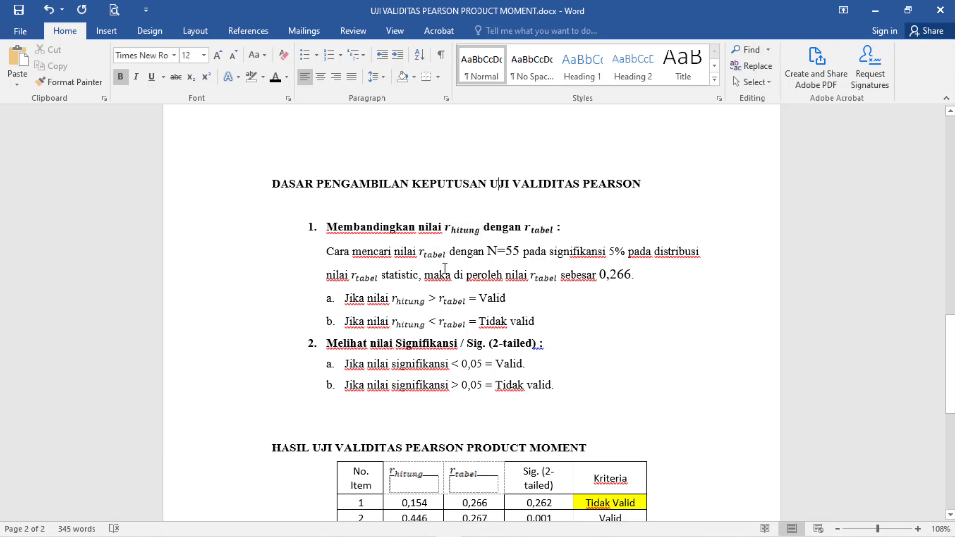
left_click(374, 279)
- Open the r-table image 1641712480746.png from the Documents folder and look up the 5% significance value for N = 55
left_click(391, 528)
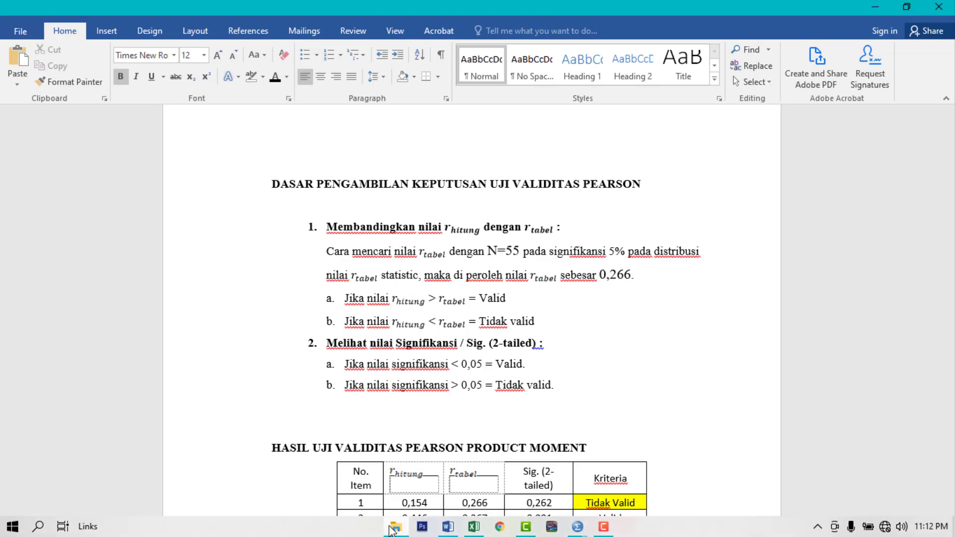
left_click(185, 120)
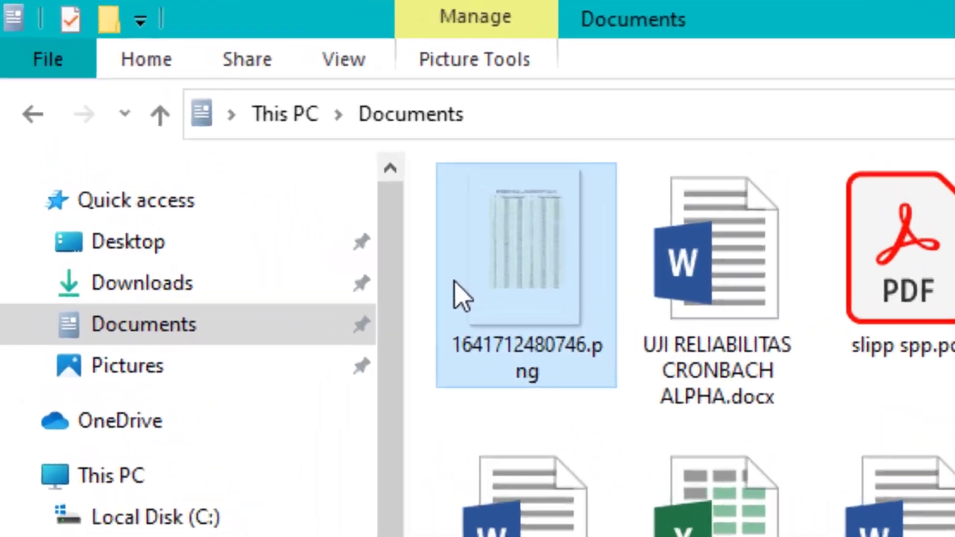
double_click(461, 298)
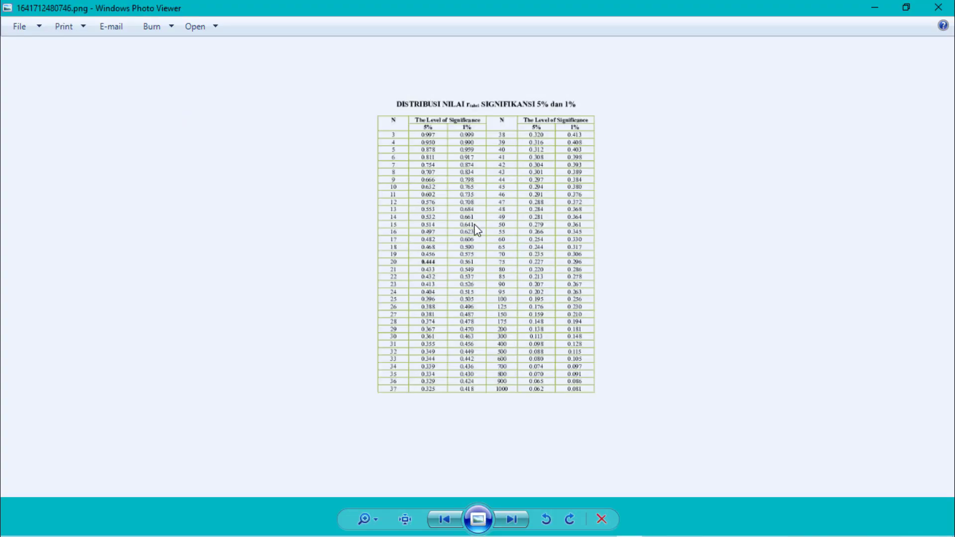
left_click(372, 513)
left_click(372, 503)
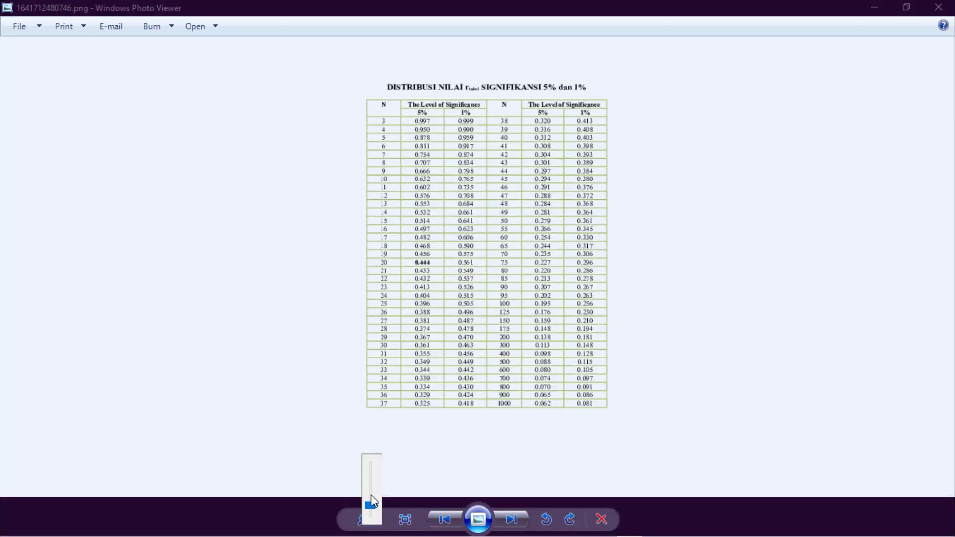
left_click_drag(373, 503, 371, 485)
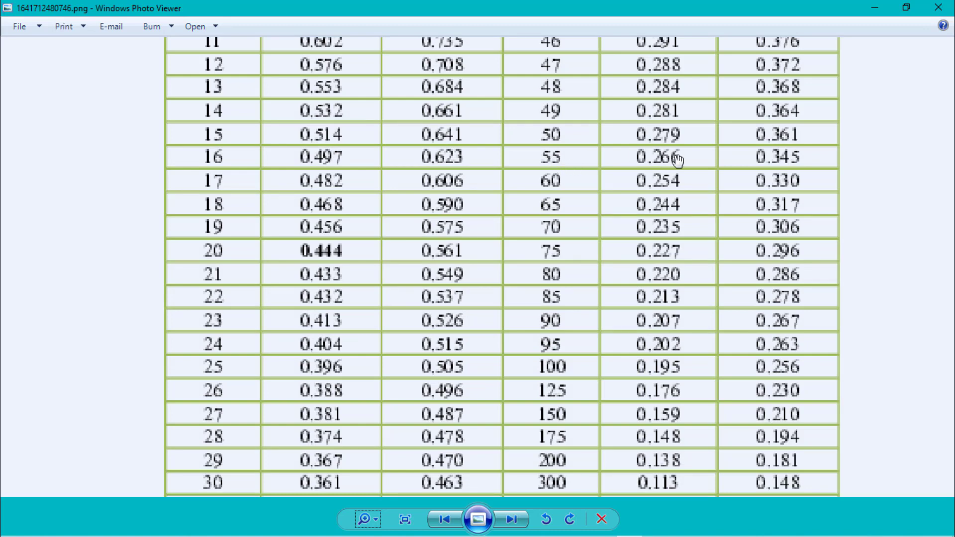
scroll(694, 162, "down", 5)
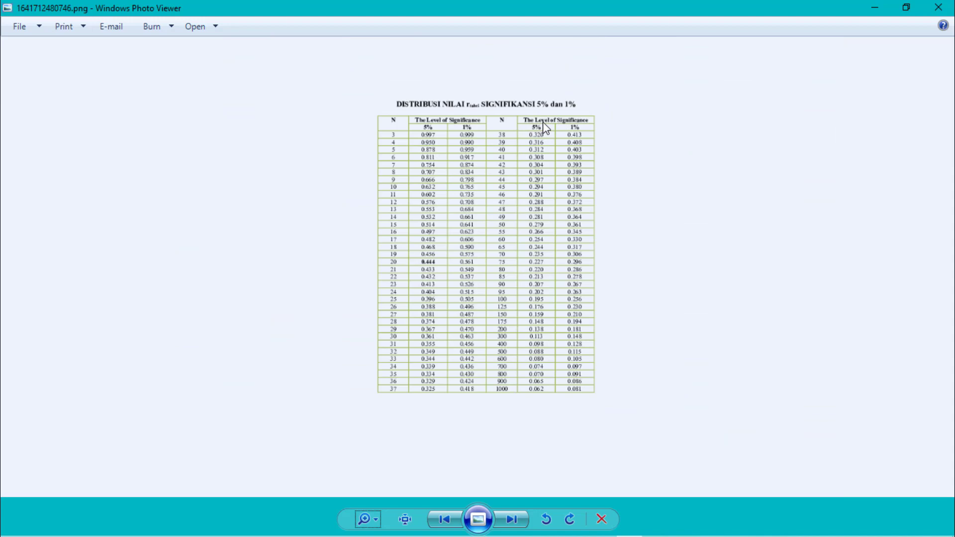
- Enlarge the r-table image to read its values, and return to the Word document's decision criteria
scroll(542, 121, "up", 3)
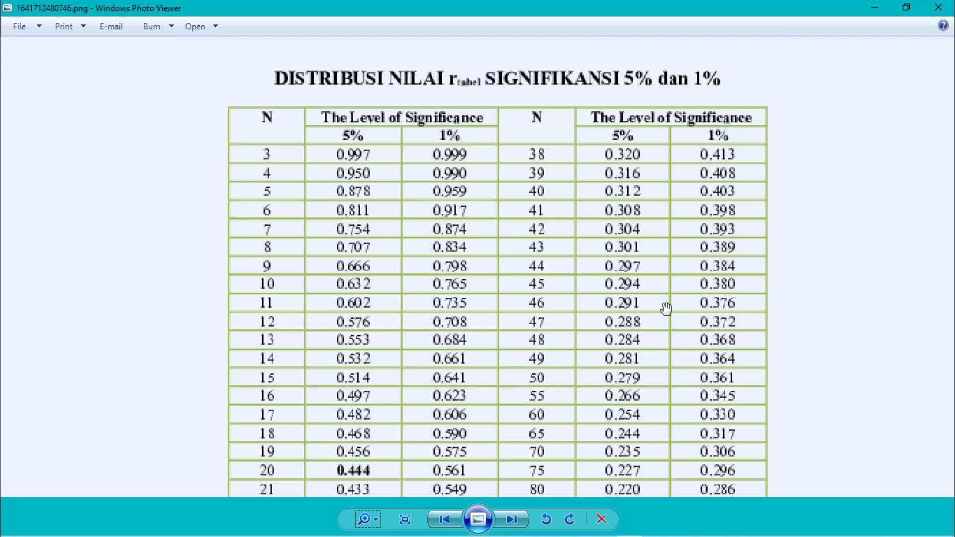
left_click(873, 7)
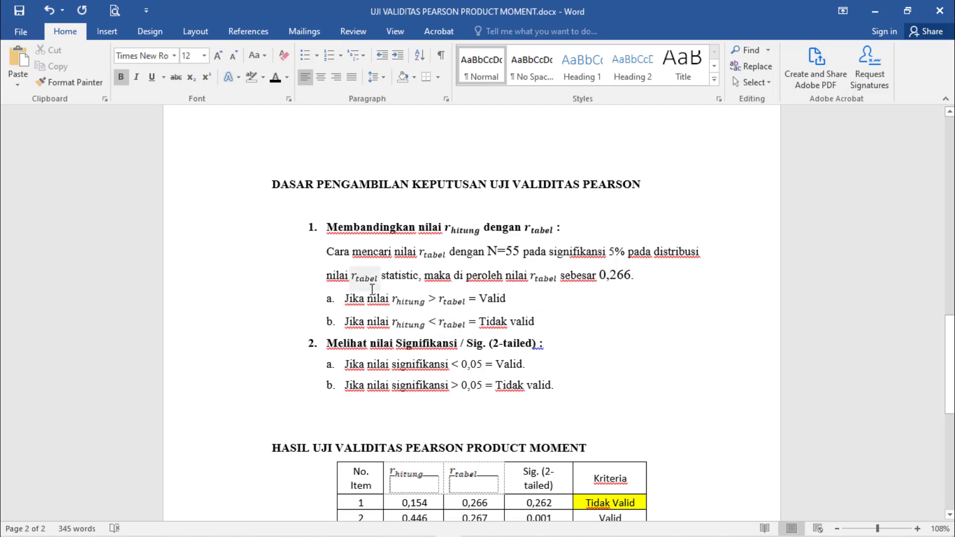
left_click(445, 306)
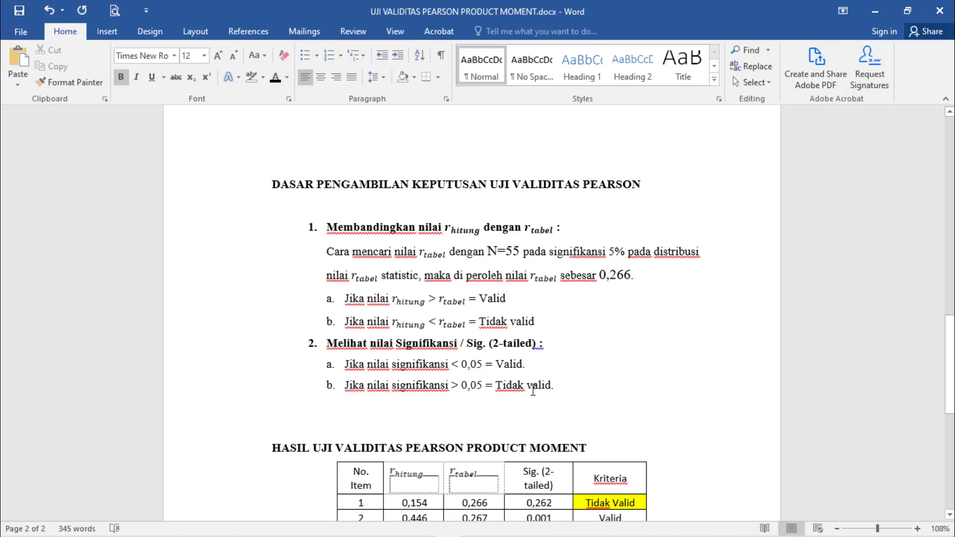
- Place the Word document and the SPSS output viewer side by side, and show the Correlations table's TOTAL column
key("super+Left")
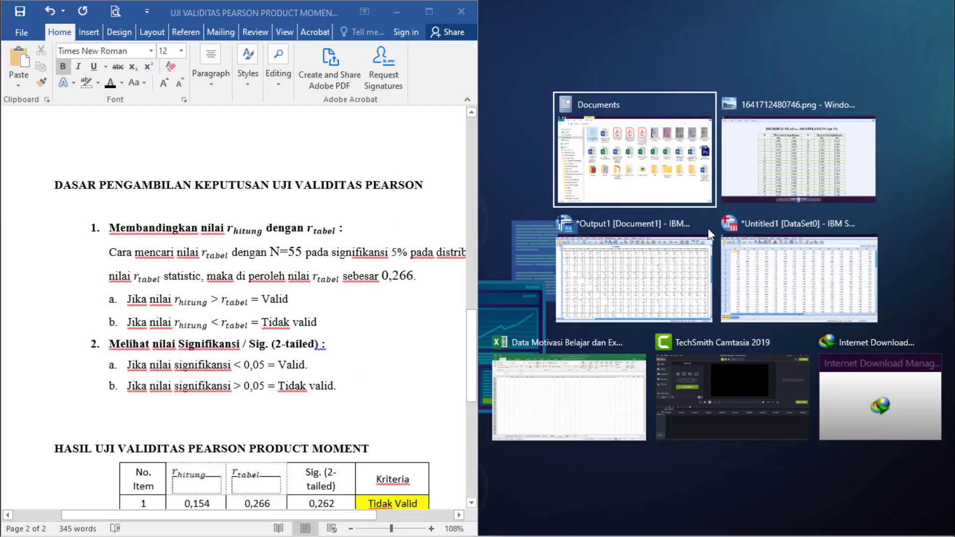
left_click(670, 253)
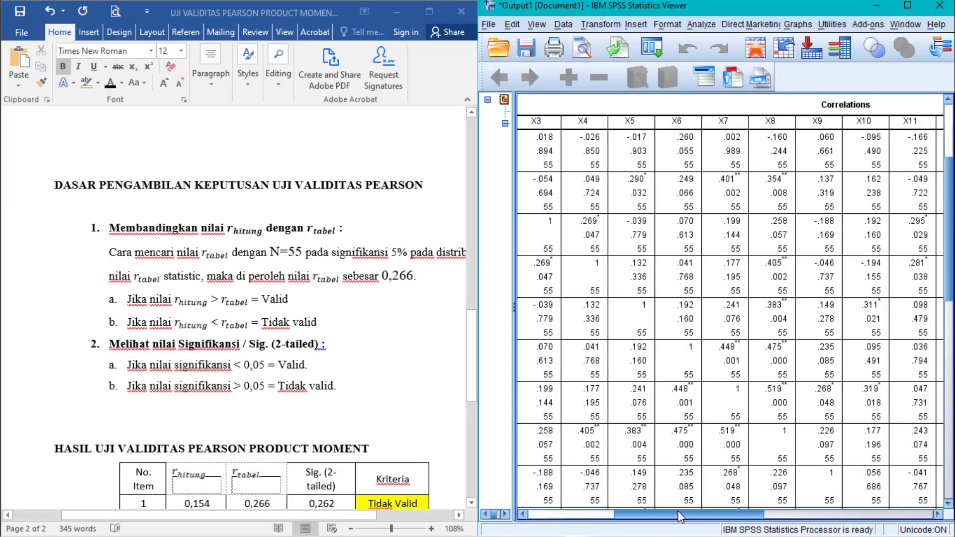
left_click_drag(693, 514, 863, 506)
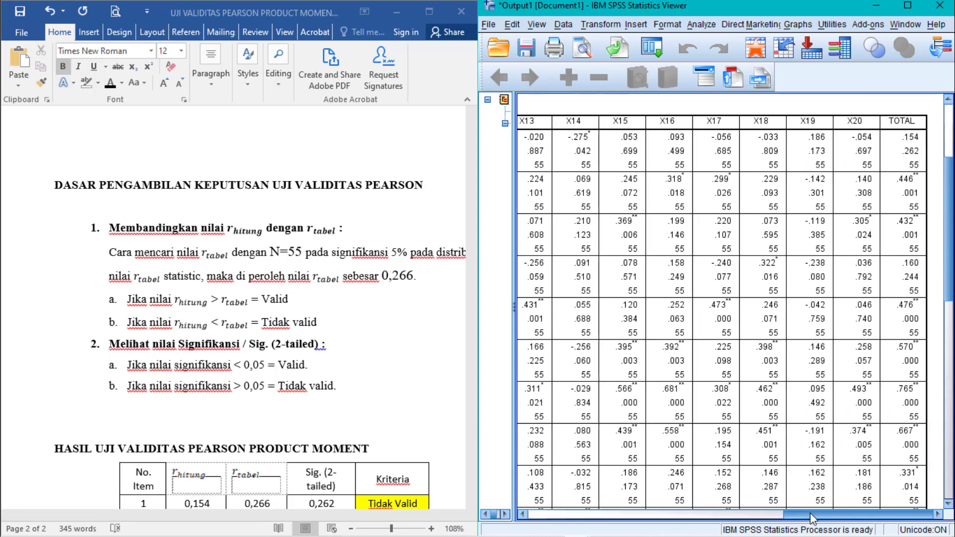
left_click_drag(809, 515, 518, 515)
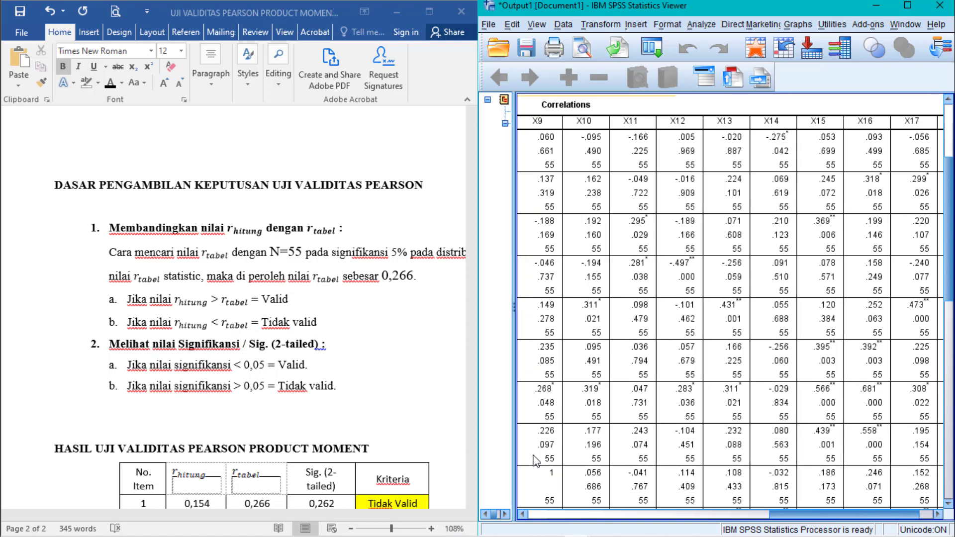
left_click_drag(599, 515, 858, 514)
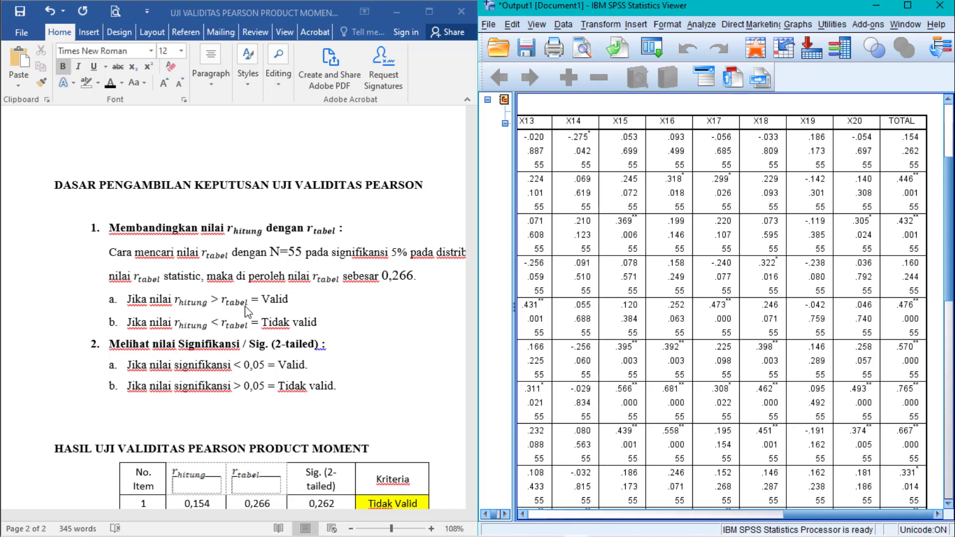
- Compare the items' correlation and significance values in the TOTAL column with the decision criteria in the Word document
left_click(693, 240)
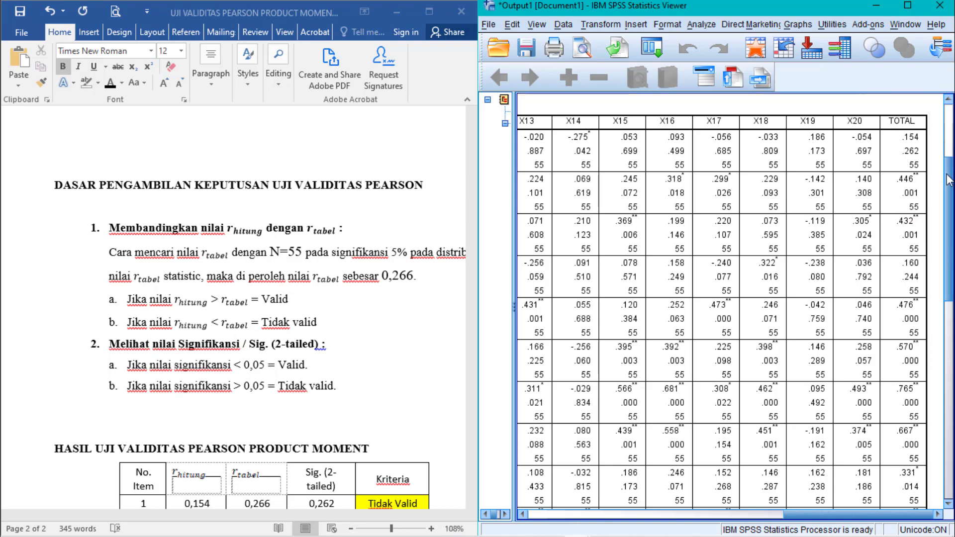
left_click_drag(947, 188, 944, 211)
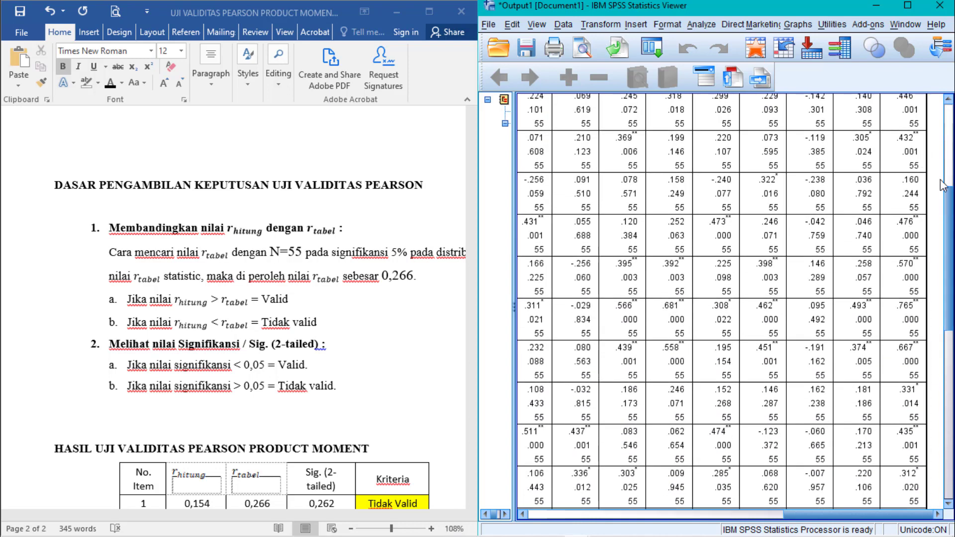
left_click_drag(949, 201, 949, 174)
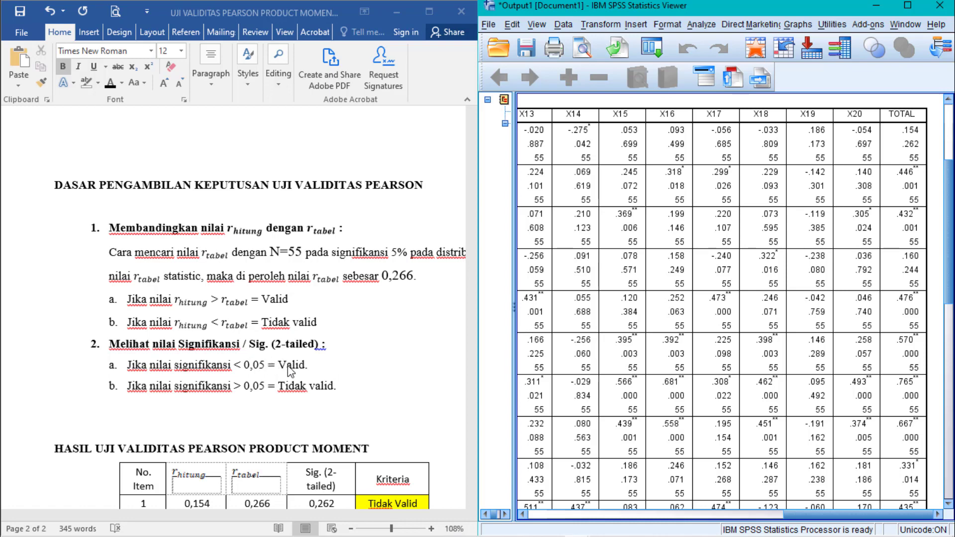
- Maximize and minimize the SPSS output viewer, and return the Word document to full screen
left_click(908, 6)
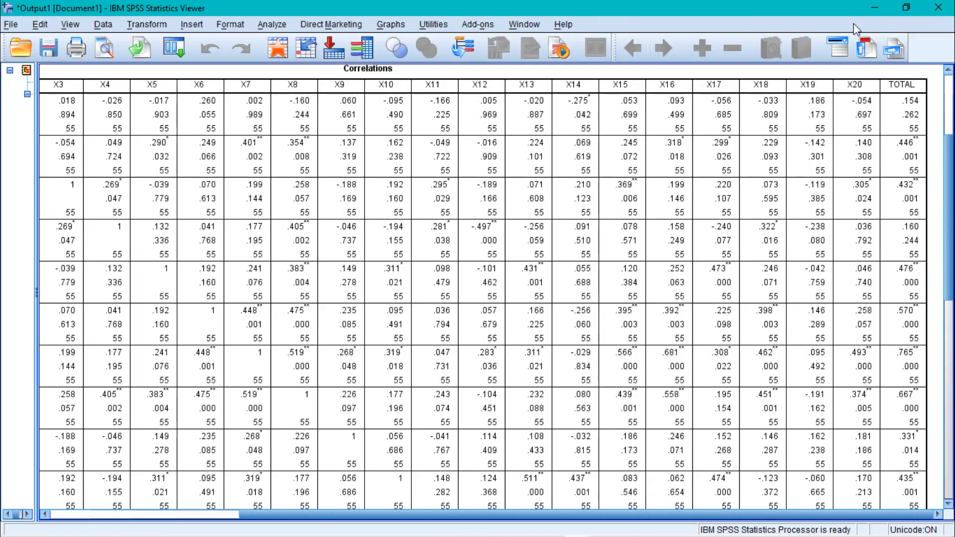
left_click(880, 5)
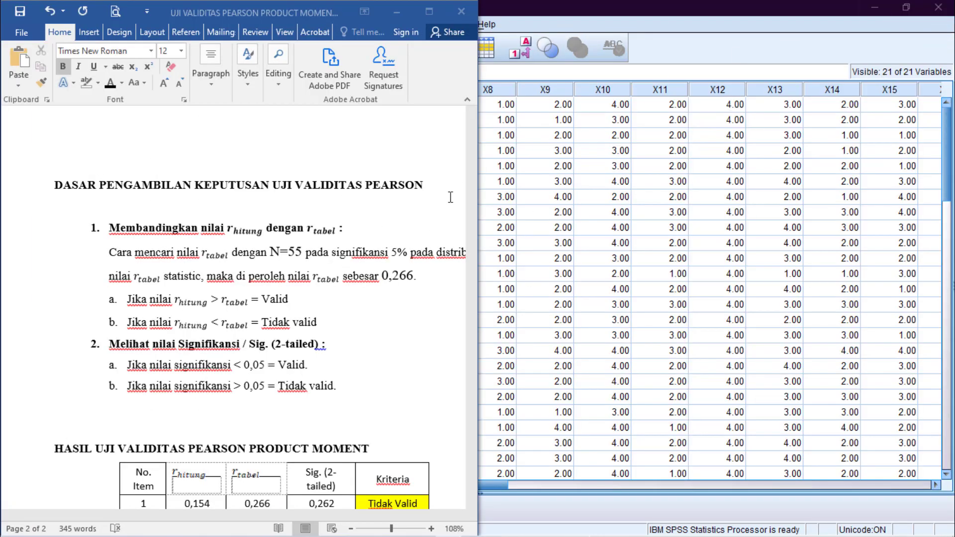
left_click(428, 11)
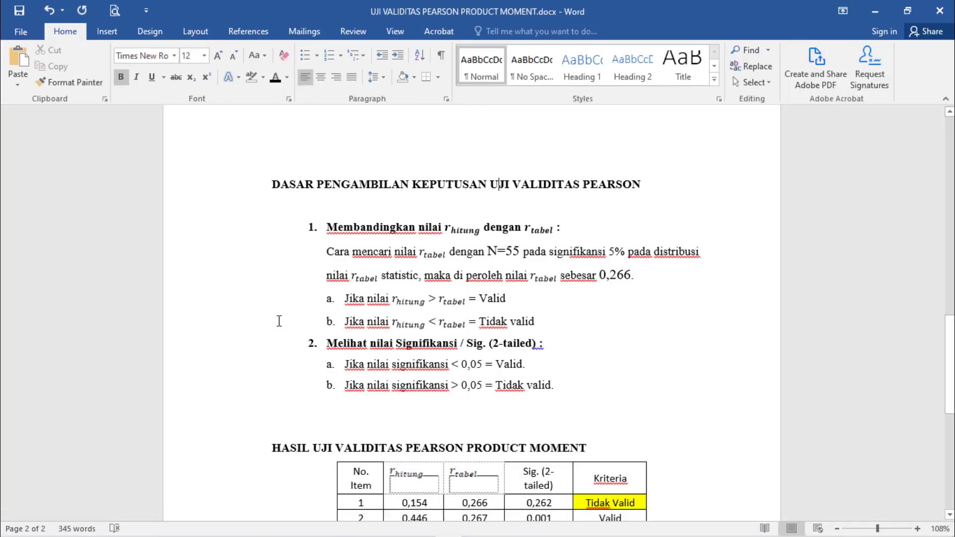
- Examine the HASIL UJI VALIDITAS PEARSON PRODUCT MOMENT table, including the significance and Kriteria columns, for items 1 to 20
scroll(322, 351, "down", 5)
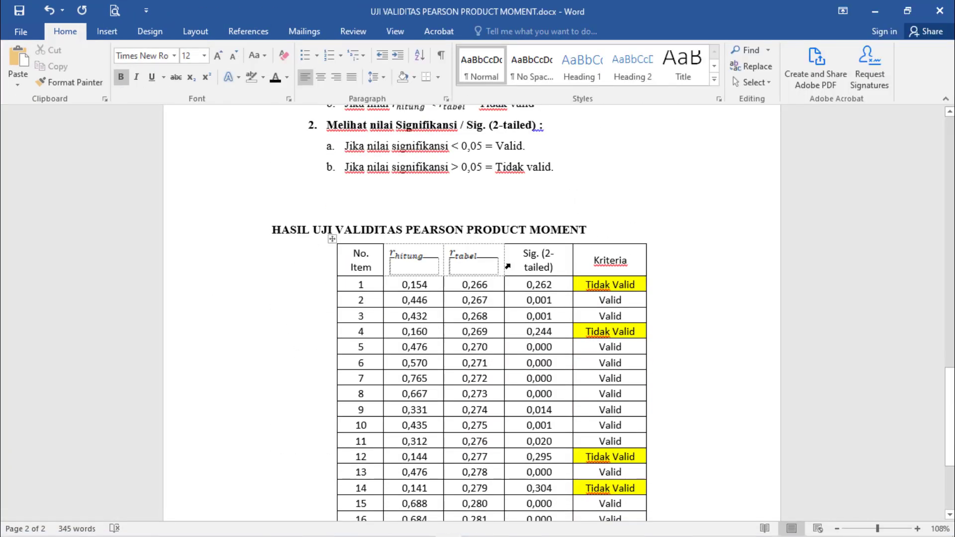
scroll(511, 264, "down", 4)
scroll(424, 321, "up", 2)
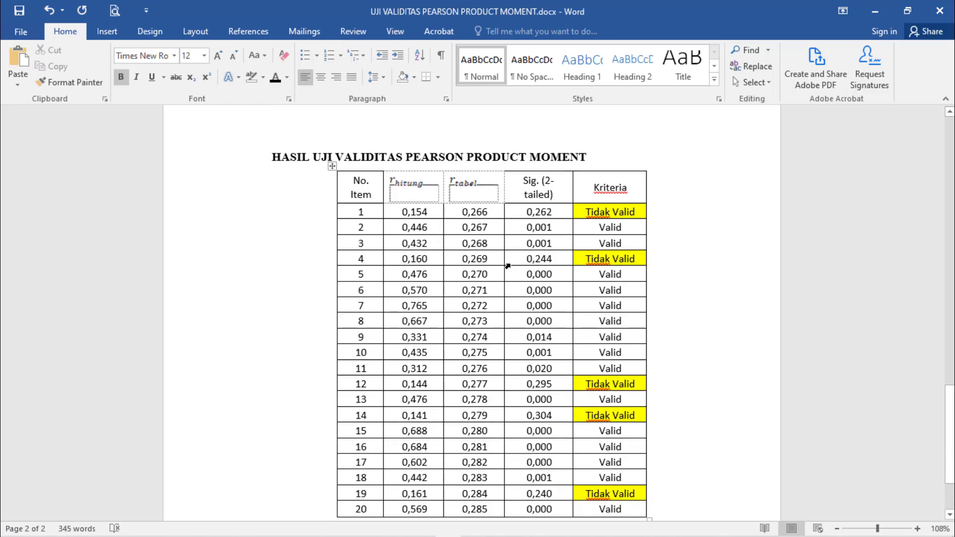
scroll(424, 321, "down", 2)
scroll(424, 321, "up", 1)
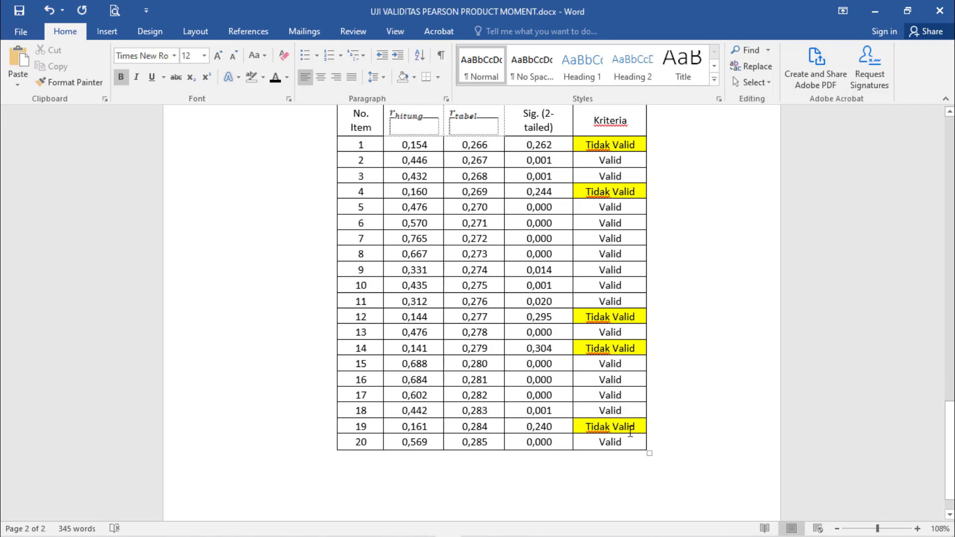
left_click_drag(612, 299, 539, 164)
left_click(651, 205)
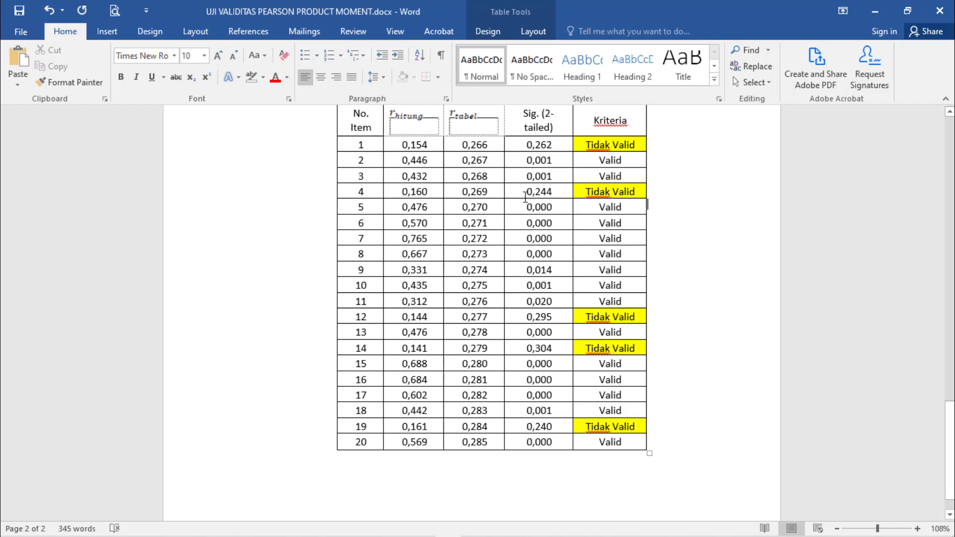
- Review the results table against the decision criteria above it, and return to the beginning of the document
scroll(519, 356, "up", 4)
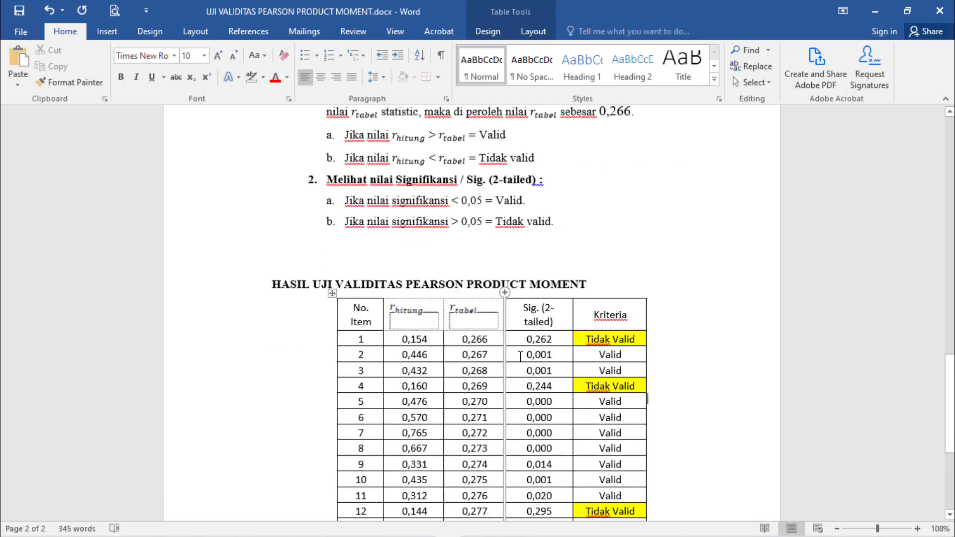
scroll(520, 356, "down", 7)
scroll(521, 356, "up", 7)
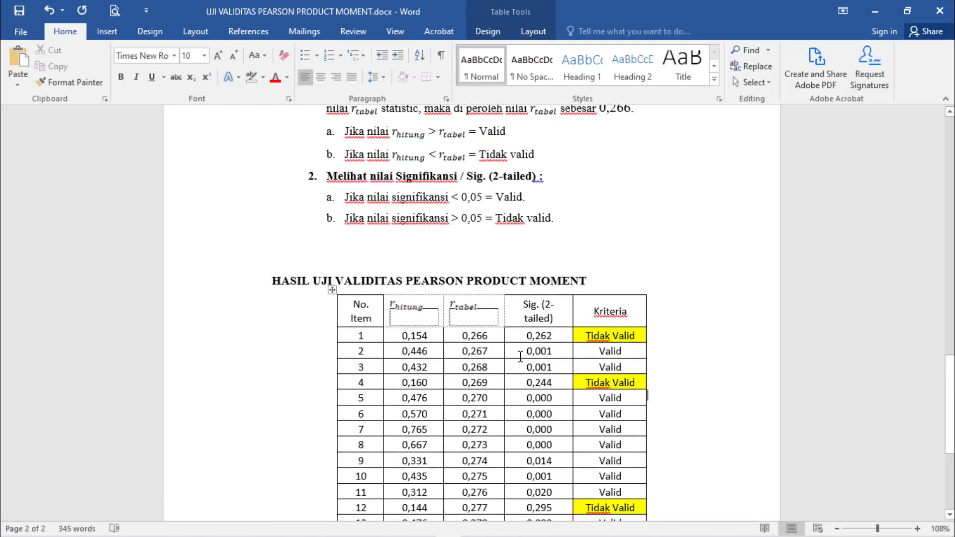
scroll(521, 356, "up", 10)
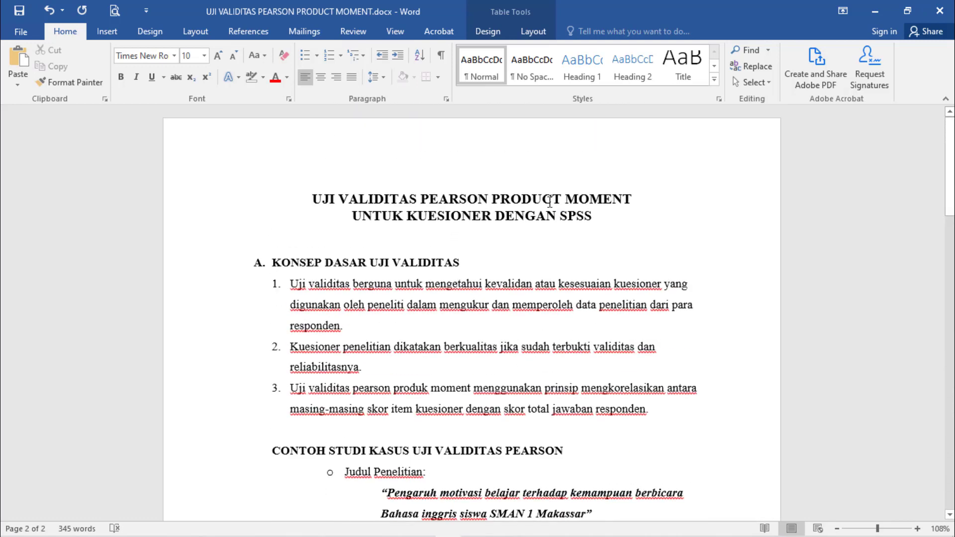